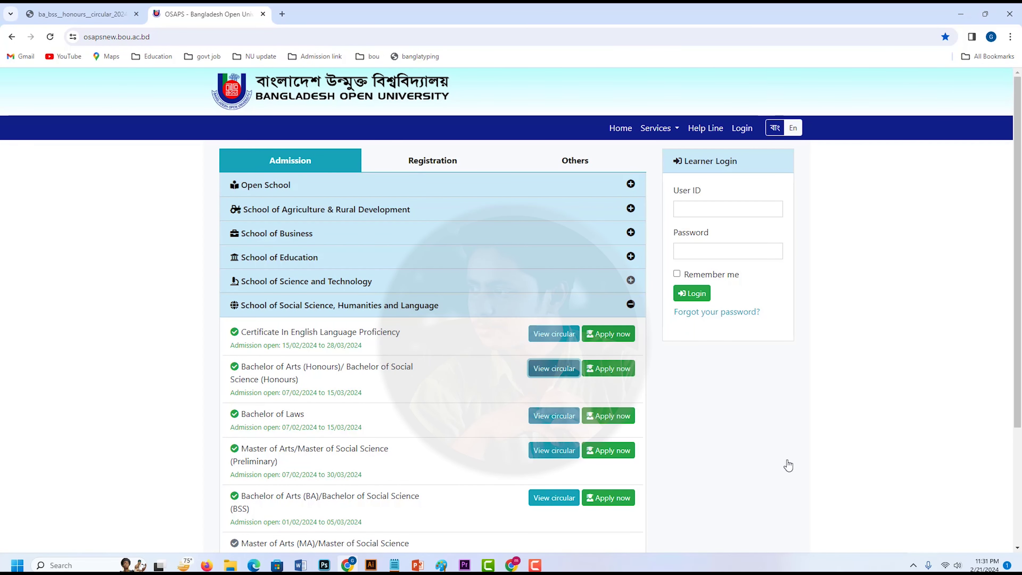
# Step: Start the Bachelor of Arts (Honours)/Bachelor of Social Science (Honours) application and choose Dhaka as regional and sub-regional center
pyautogui.scroll(-2, 556, 418)
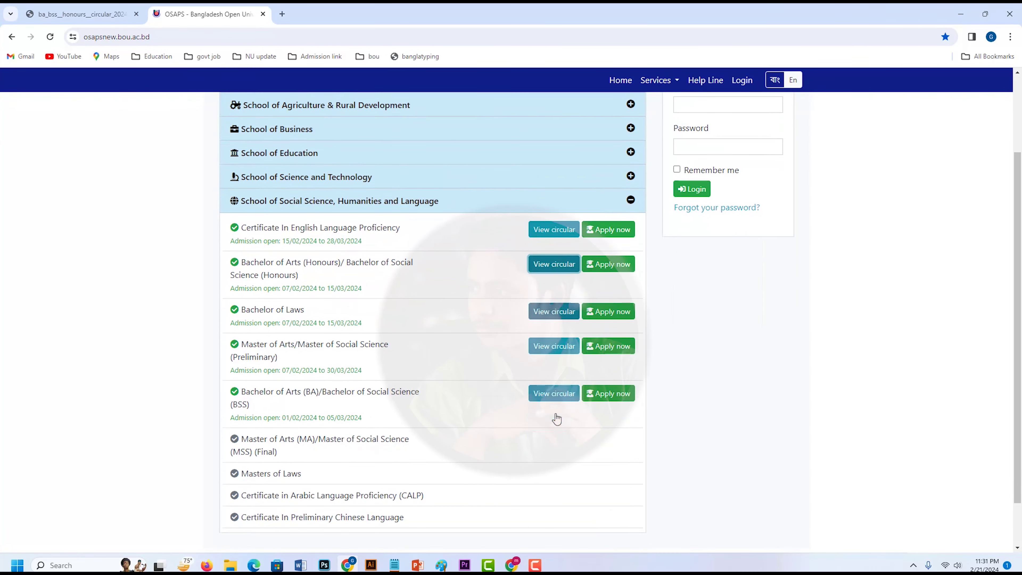
pyautogui.click(615, 264)
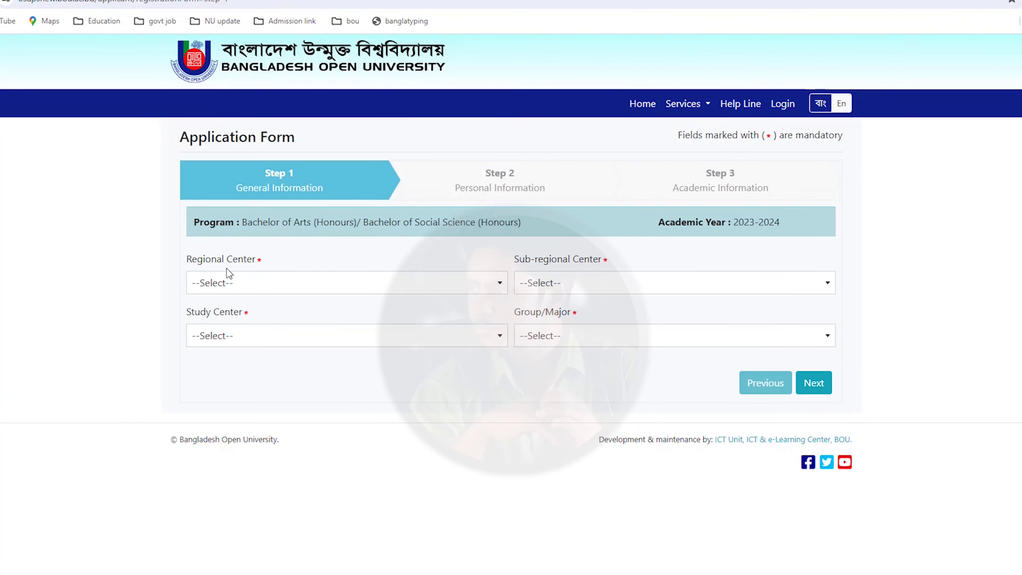
pyautogui.click(241, 285)
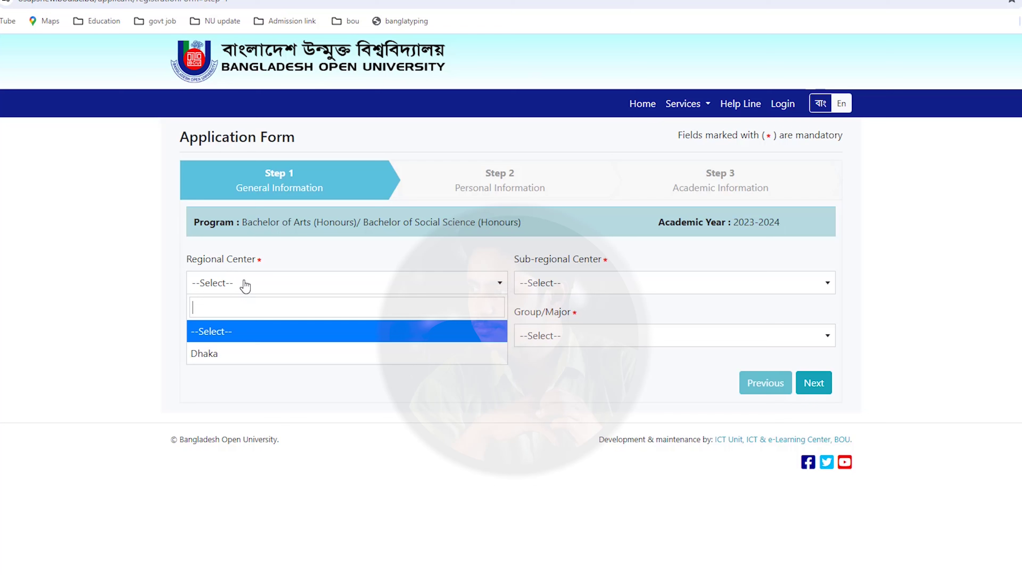
pyautogui.click(306, 362)
pyautogui.click(565, 285)
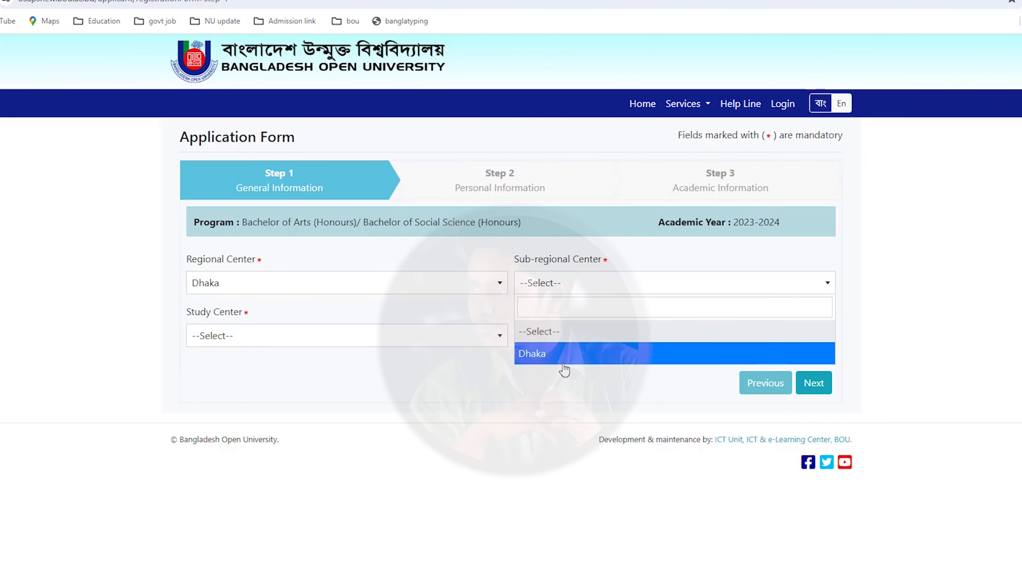
pyautogui.click(565, 354)
# Step: Choose Regional Centre (RC) Dhaka as study center and BA in Islamic Studies as group/major, and proceed to Personal Information
pyautogui.click(241, 335)
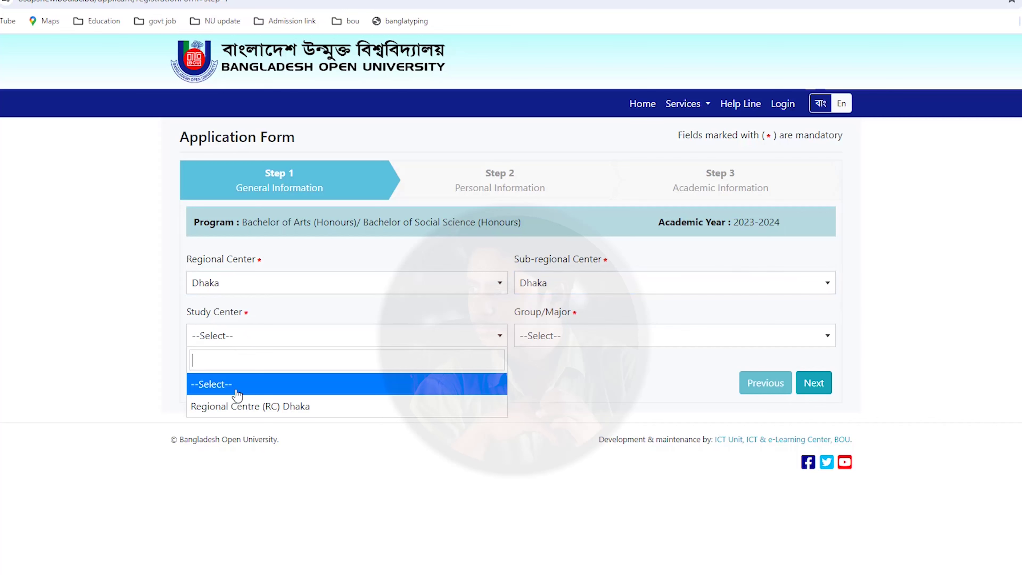
pyautogui.click(285, 407)
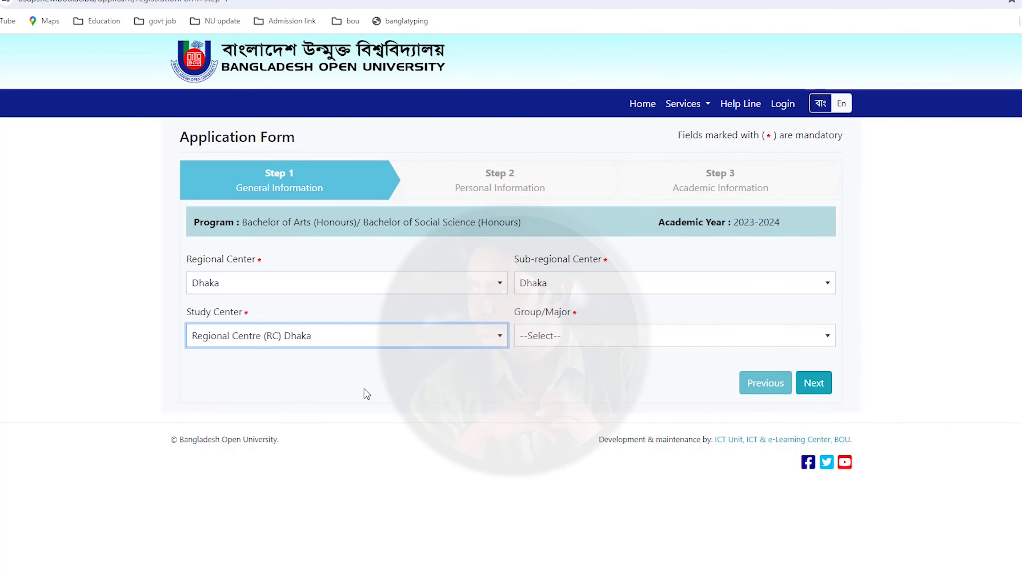
pyautogui.click(567, 336)
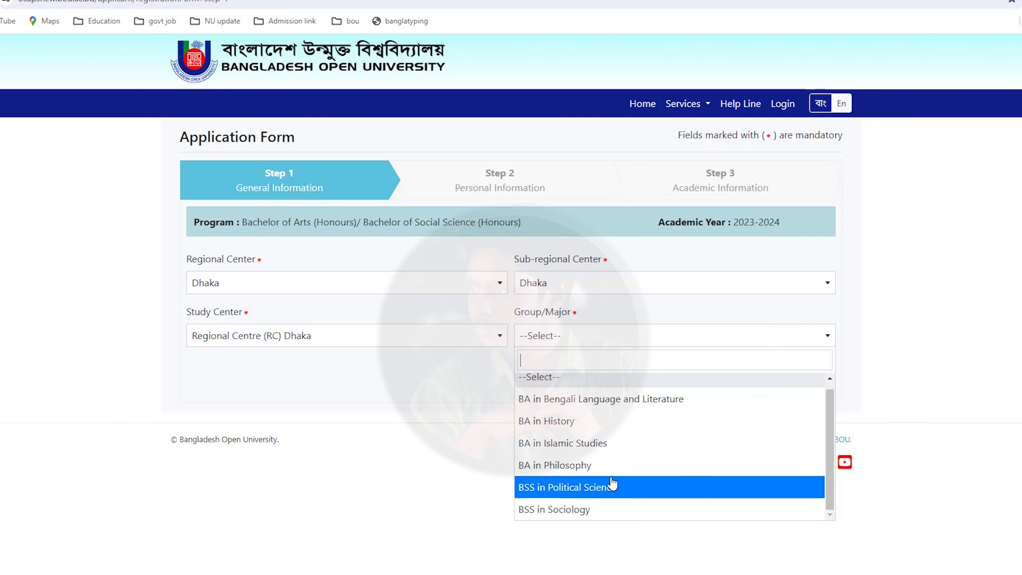
pyautogui.click(604, 449)
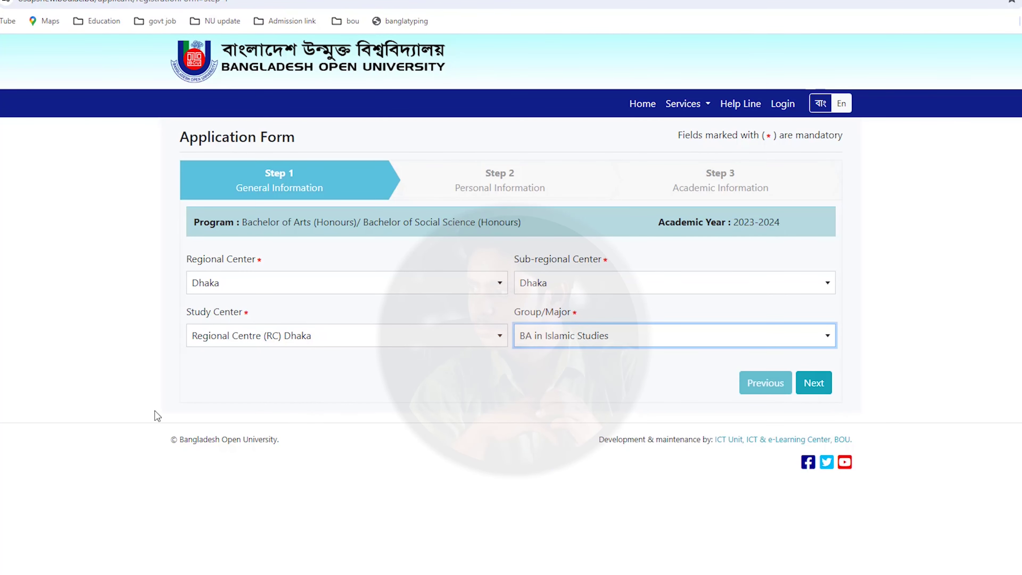
pyautogui.click(819, 388)
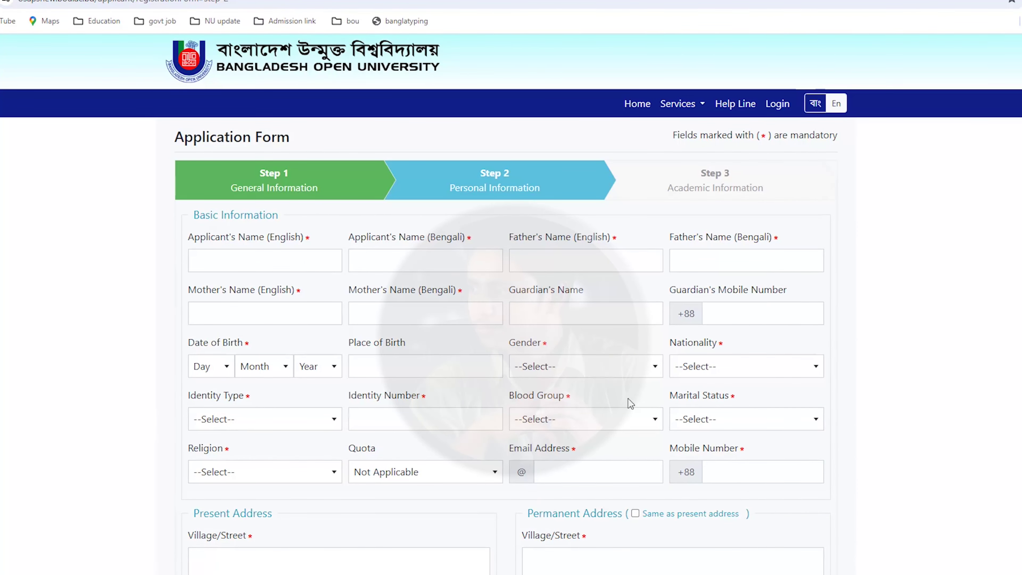
# Step: Review the Personal Information form, including its name fields, address sections, and photo and signature requirements
pyautogui.scroll(-10, 631, 402)
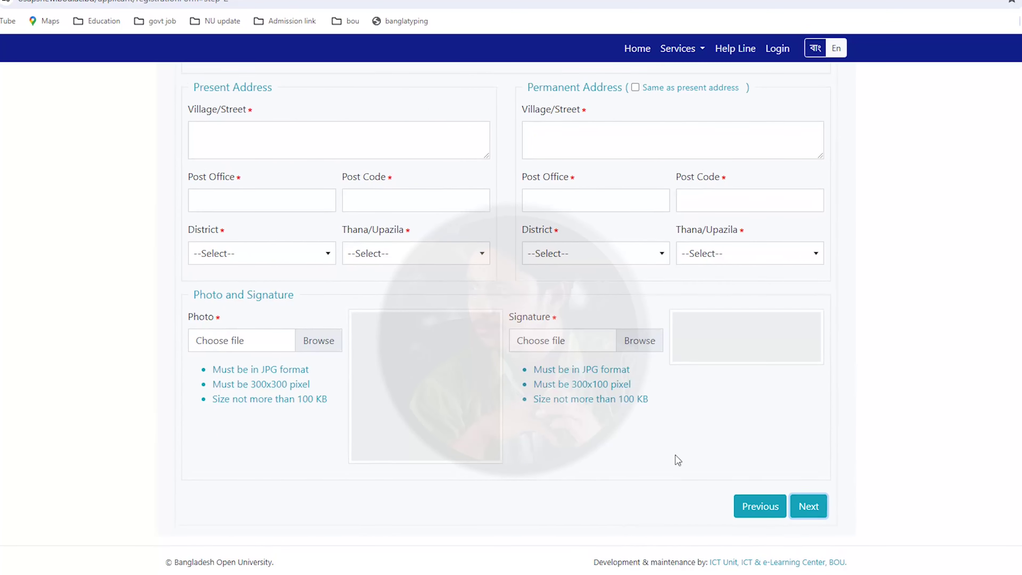
pyautogui.scroll(10, 678, 460)
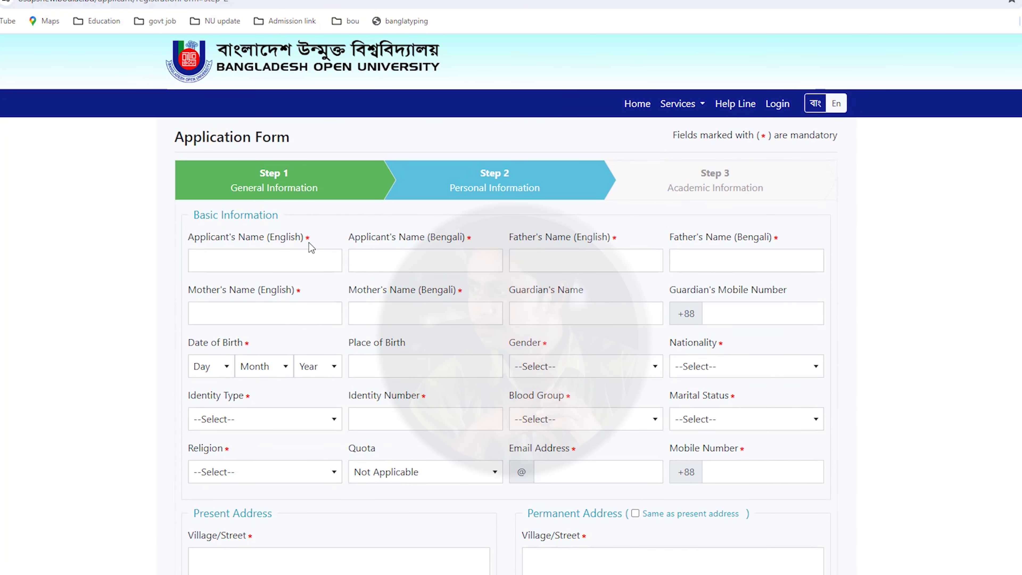
pyautogui.click(468, 241)
pyautogui.click(478, 237)
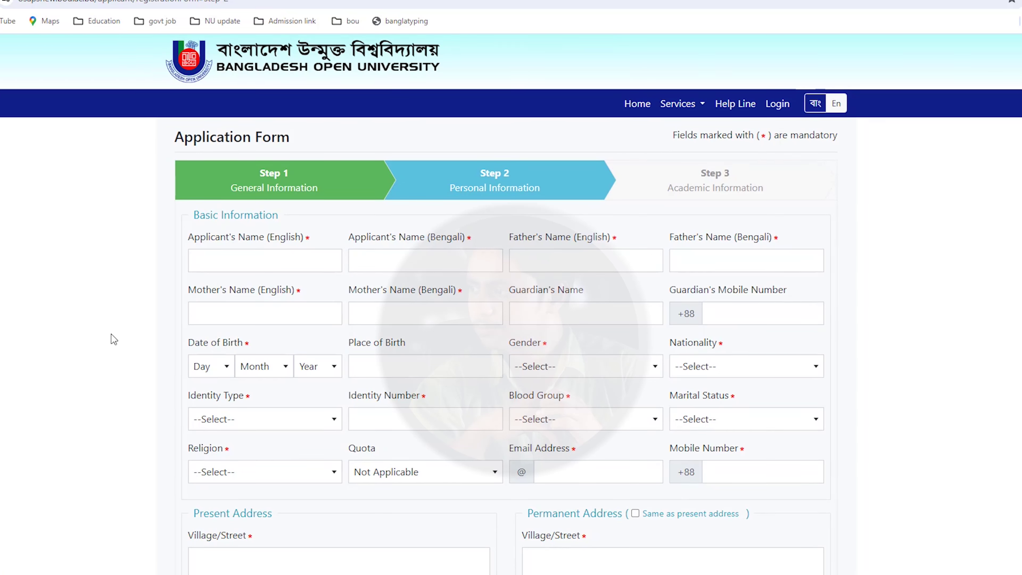
pyautogui.click(459, 263)
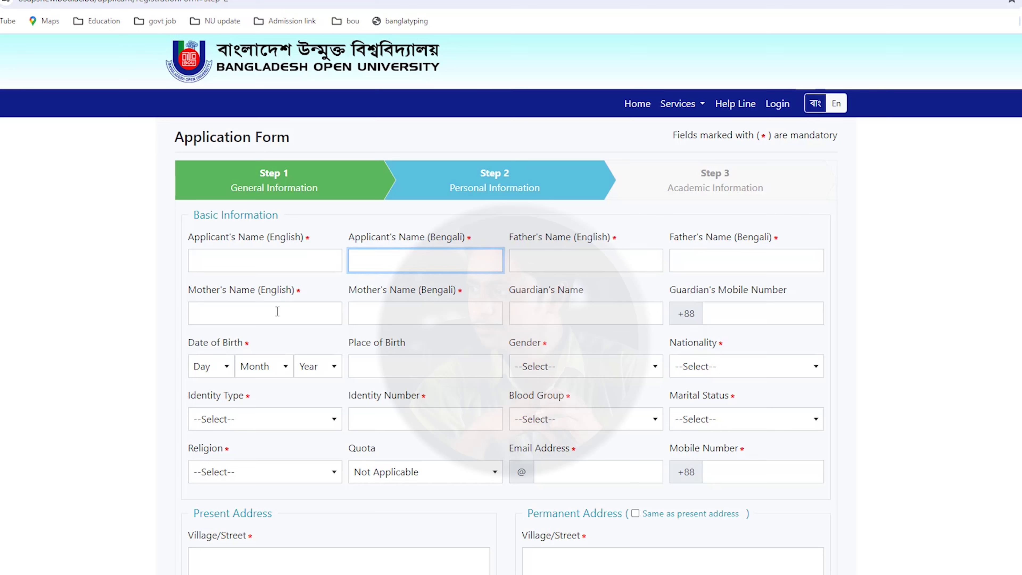
pyautogui.moveTo(248, 242); pyautogui.dragTo(302, 241)
pyautogui.click(363, 238)
# Step: Check Avro Keyboard's output modes and test typing in the applicant's Bengali name field, clearing the test text
pyautogui.click(976, 574)
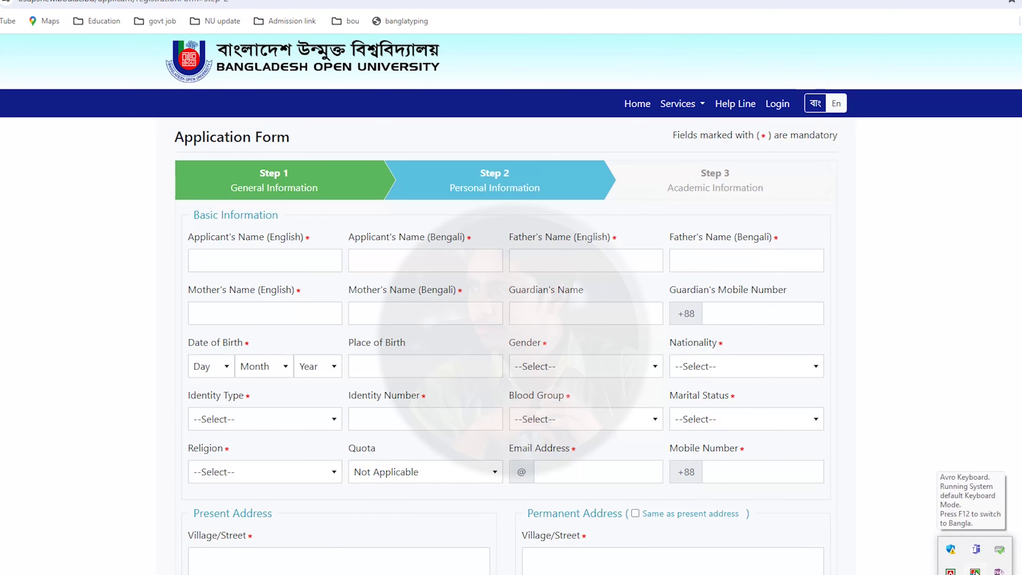
pyautogui.rightClick(969, 572)
pyautogui.click(998, 432)
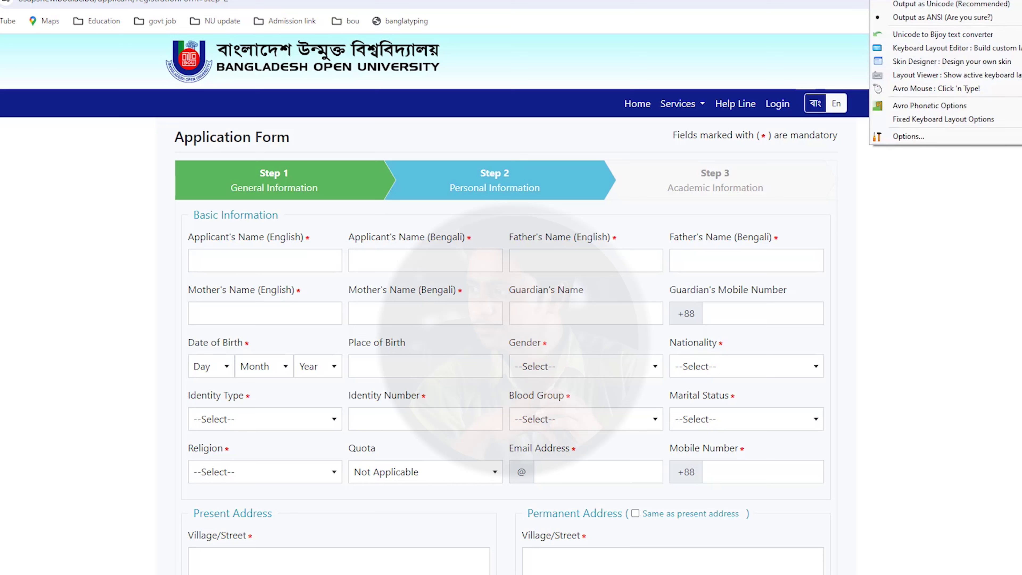
pyautogui.click(593, 179)
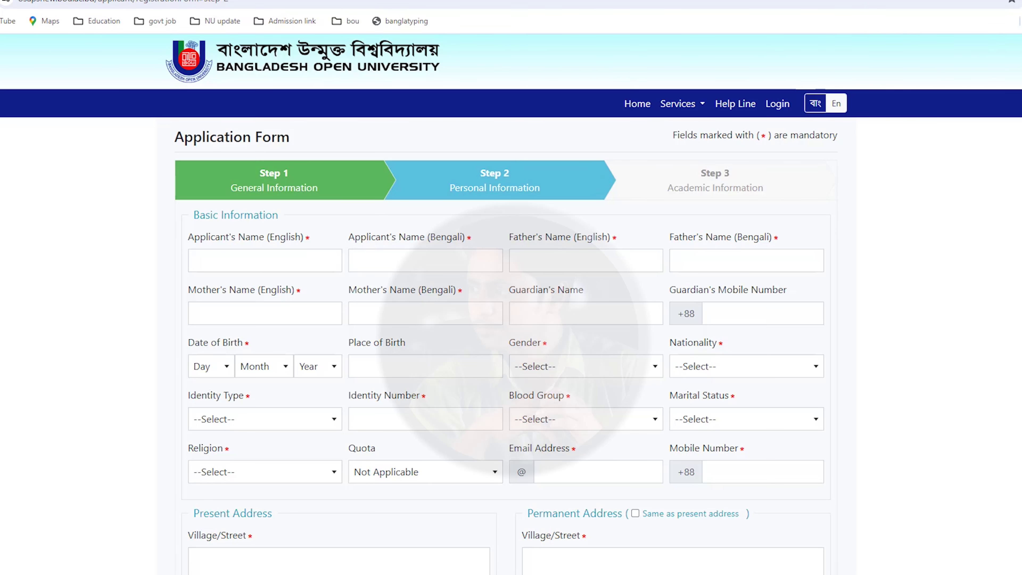
pyautogui.click(445, 268)
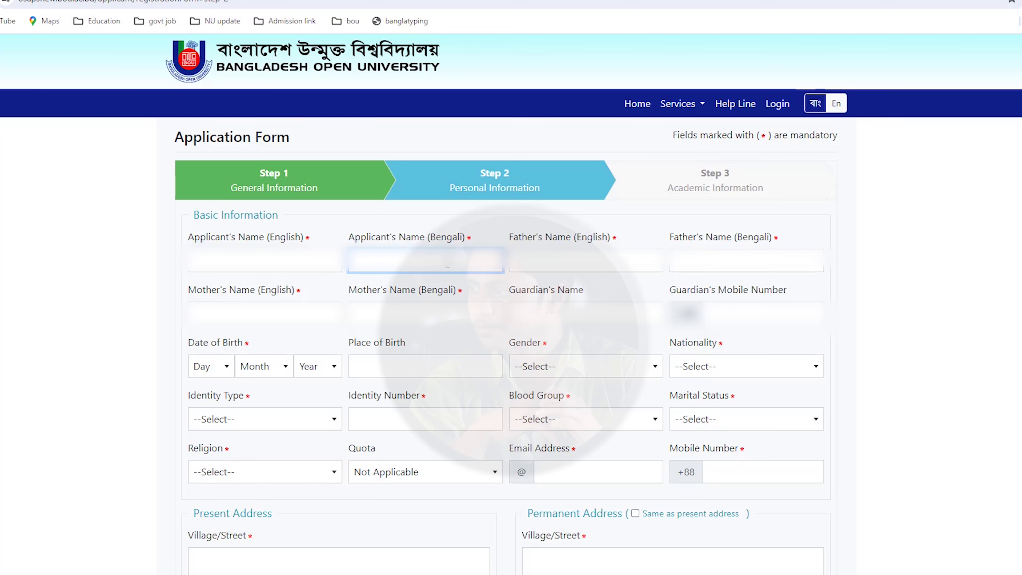
pyautogui.write('mo')
pyautogui.press('BackSpace')
pyautogui.press('BackSpace')
# Step: Switch Avro Keyboard's output to Unicode and enter the applicant's, father's and mother's names in Bengali
pyautogui.click(887, 4)
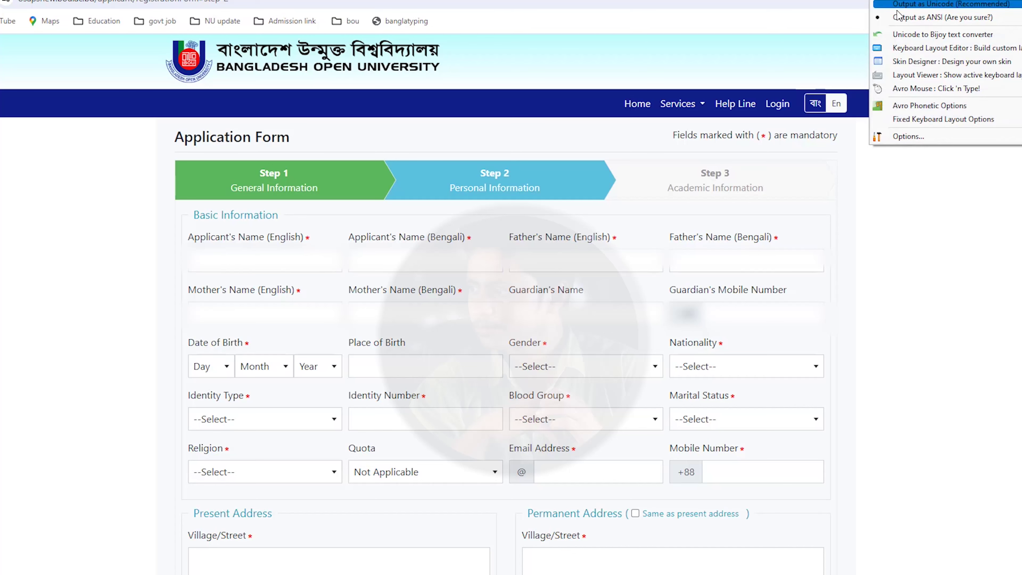
pyautogui.click(890, 20)
pyautogui.click(424, 261)
pyautogui.write('mo')
pyautogui.press('Tab')
pyautogui.press('Tab')
pyautogui.write('mo')
pyautogui.click(424, 306)
pyautogui.write('mo')
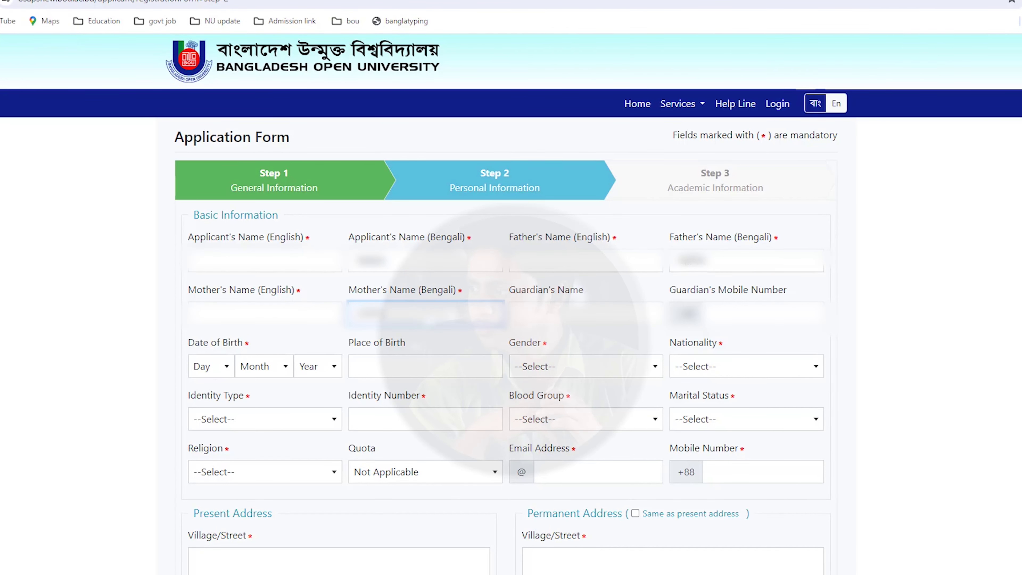
# Step: Enter the applicant's, father's and mother's names in the English name fields
pyautogui.click(203, 261)
pyautogui.write('mo')
pyautogui.press('Tab')
pyautogui.press('Tab')
pyautogui.write('mo')
pyautogui.click(202, 313)
pyautogui.write('mo')
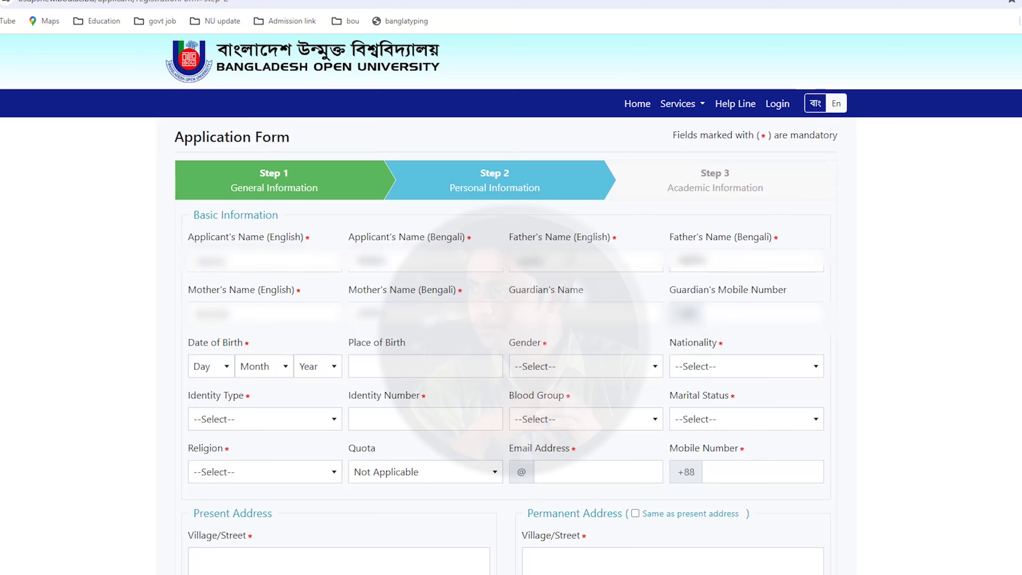
# Step: Set the year, month and day of the applicant's date of birth
pyautogui.click(319, 367)
pyautogui.write('2000')
pyautogui.click(321, 423)
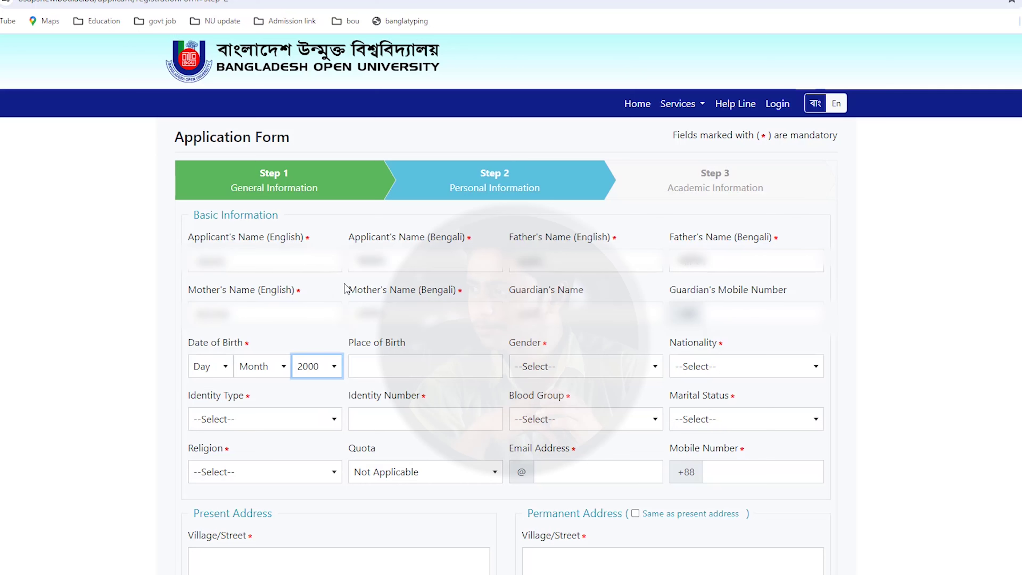
pyautogui.click(277, 367)
pyautogui.scroll(-1, 280, 500)
pyautogui.scroll(-3, 274, 505)
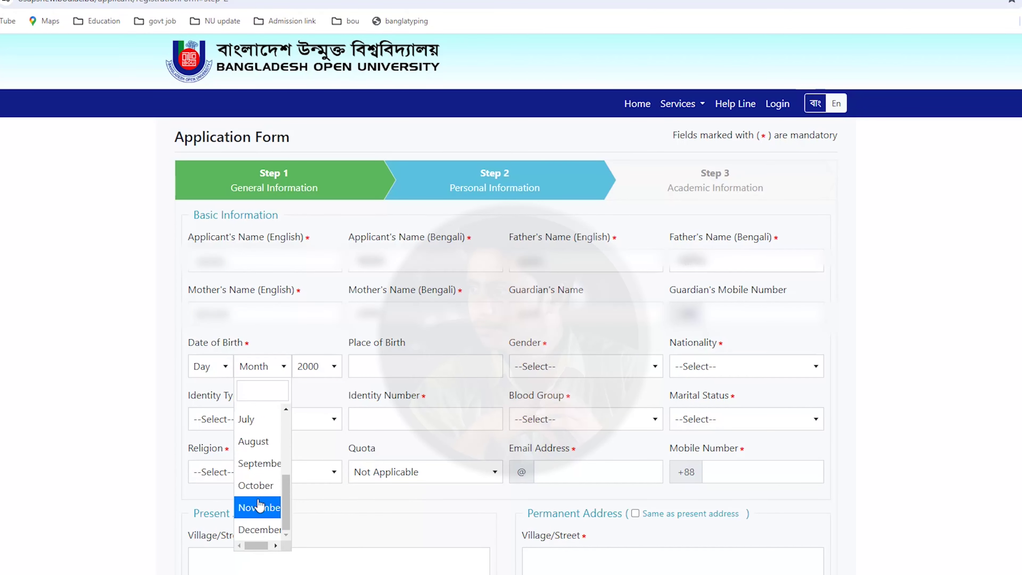
pyautogui.scroll(4, 268, 483)
pyautogui.click(260, 482)
pyautogui.click(208, 366)
pyautogui.click(201, 481)
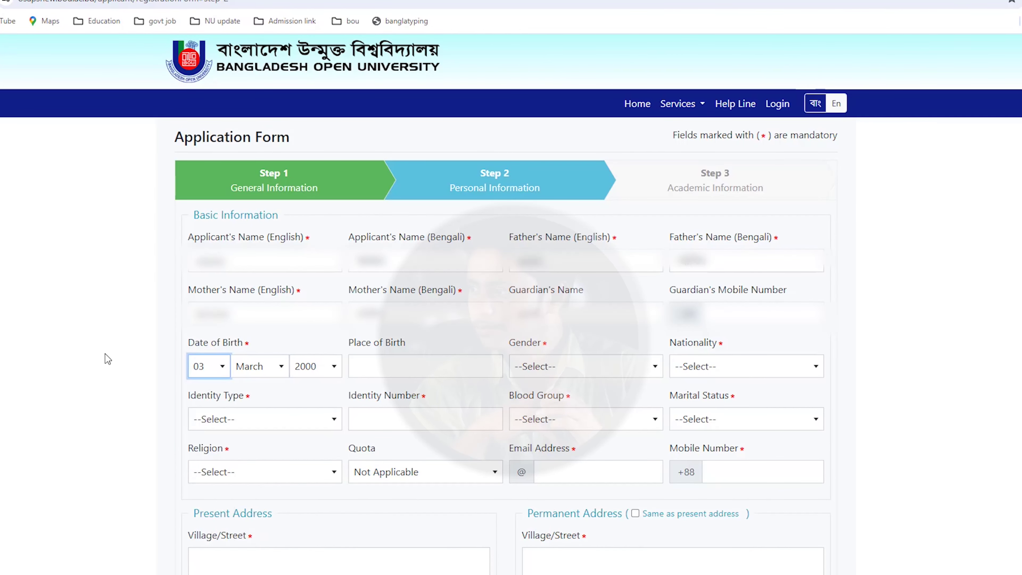
# Step: Enter ctg as the place of birth, and set the gender to Male and the nationality to Bangladeshi
pyautogui.click(402, 368)
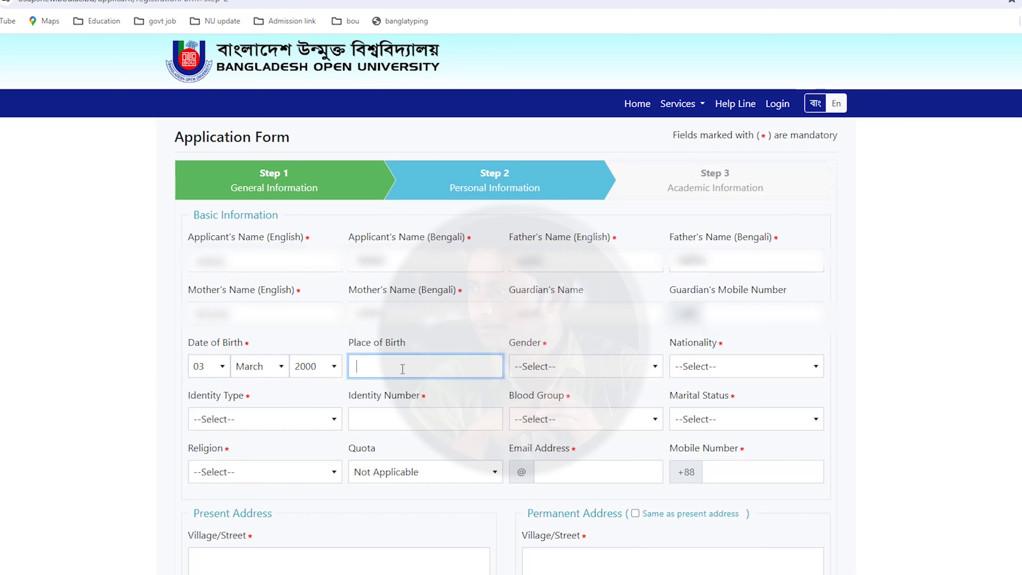
pyautogui.write('ctg')
pyautogui.click(549, 368)
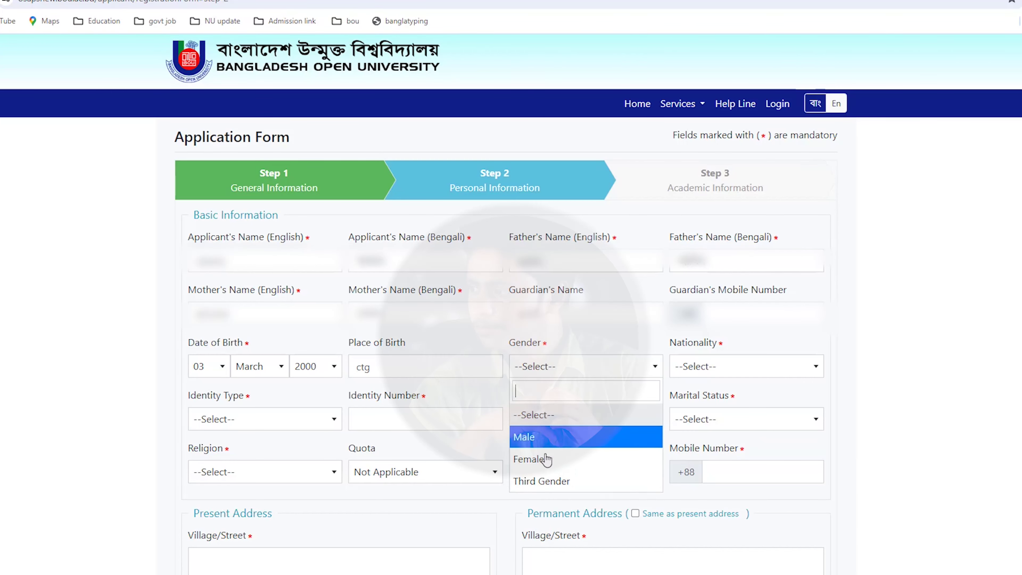
pyautogui.click(539, 436)
pyautogui.click(729, 367)
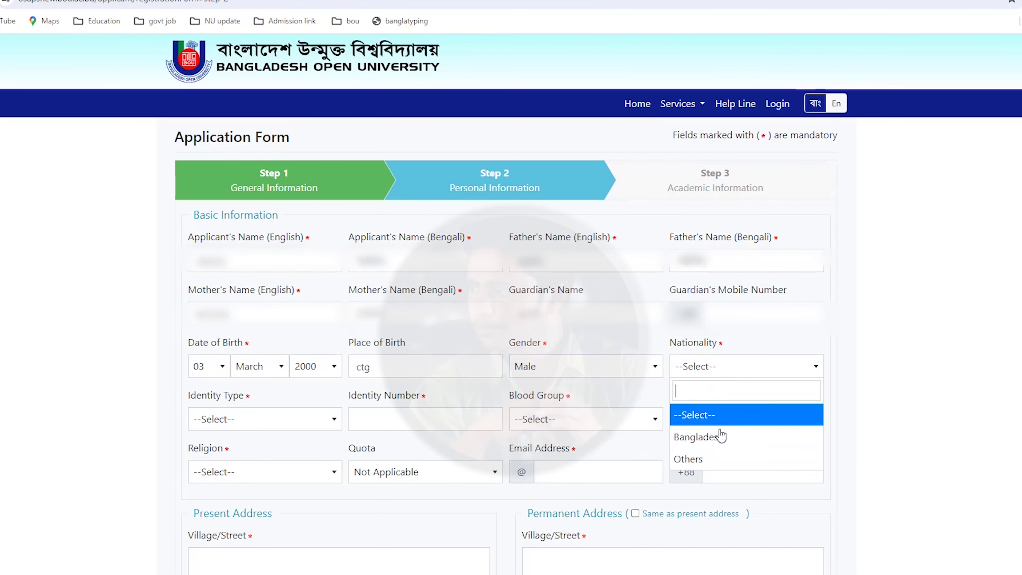
pyautogui.click(720, 436)
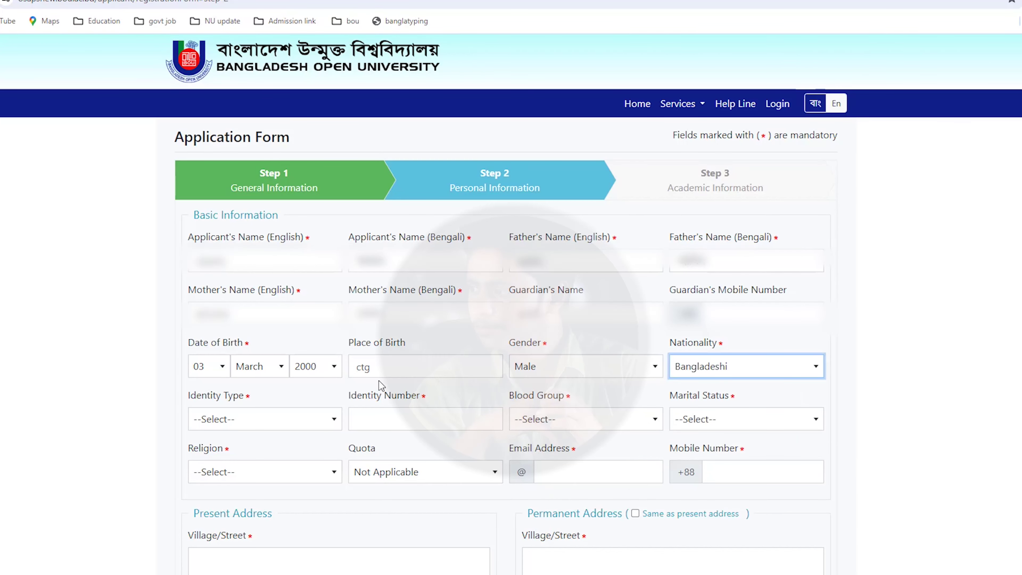
# Step: Set the identity type to National ID (NID) and enter the applicant's identity number
pyautogui.click(284, 423)
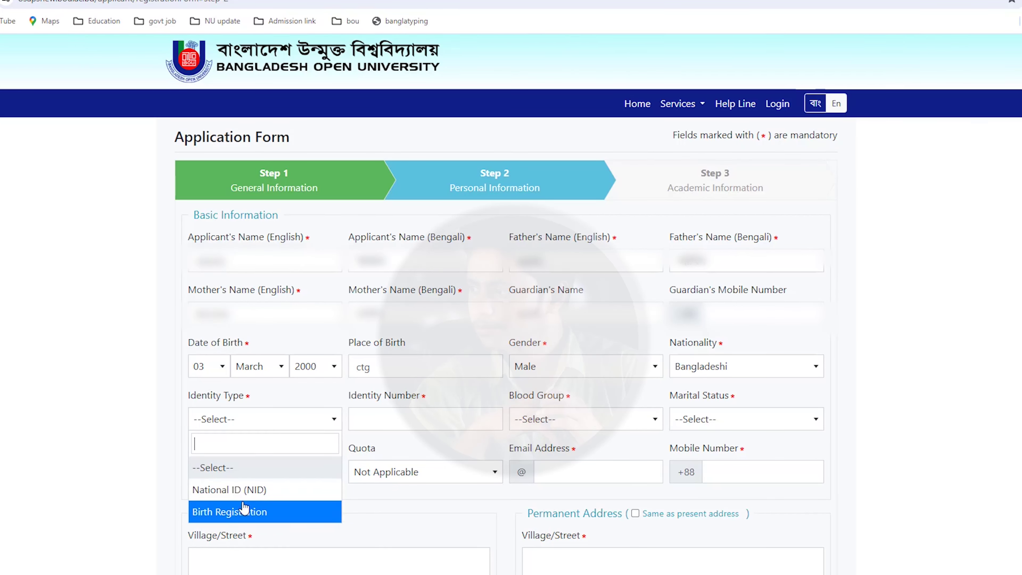
pyautogui.click(242, 490)
pyautogui.click(404, 417)
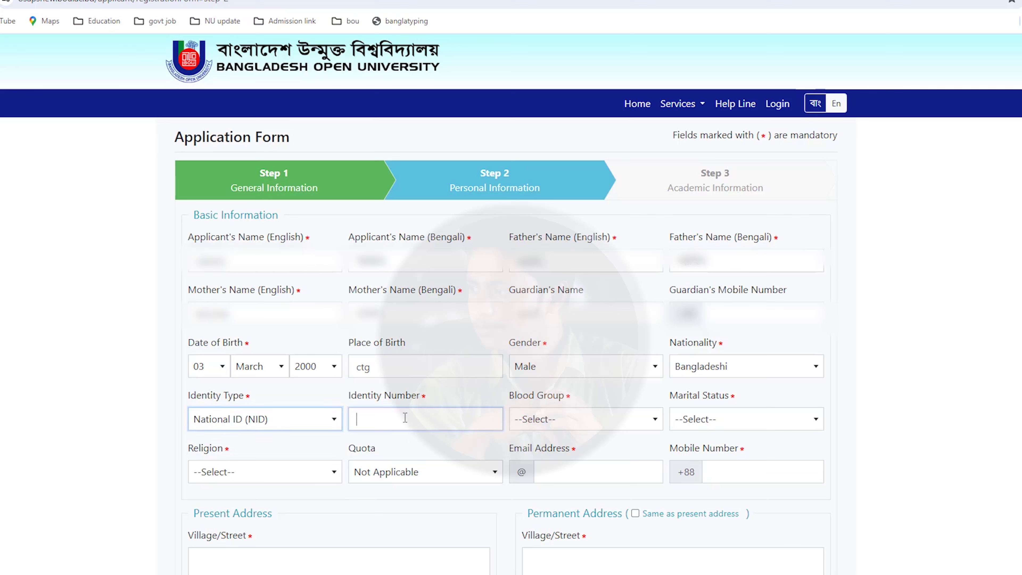
pyautogui.write('1234567890123')
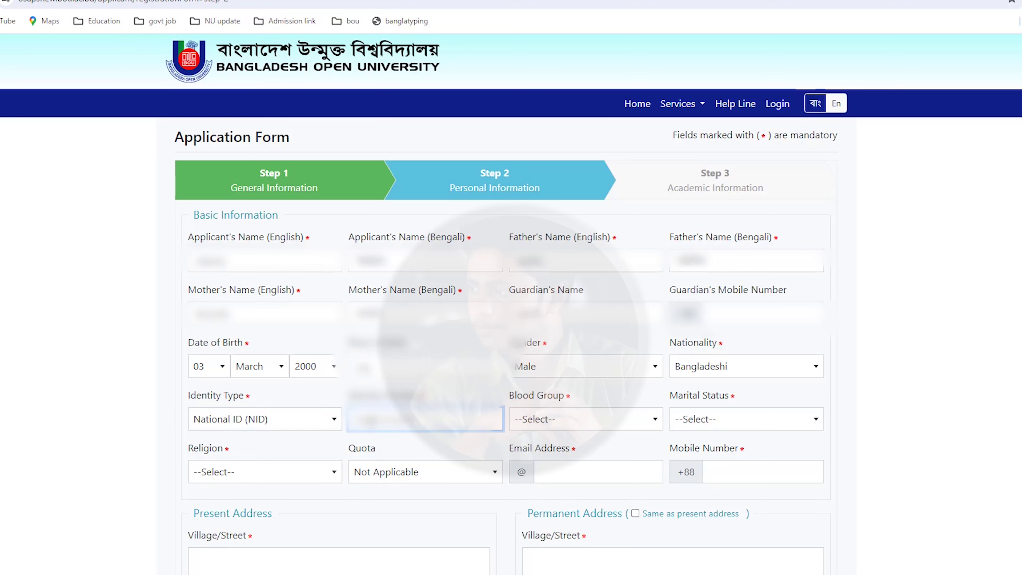
# Step: Set the applicant's blood group to AB+ and the marital status to Single
pyautogui.click(562, 424)
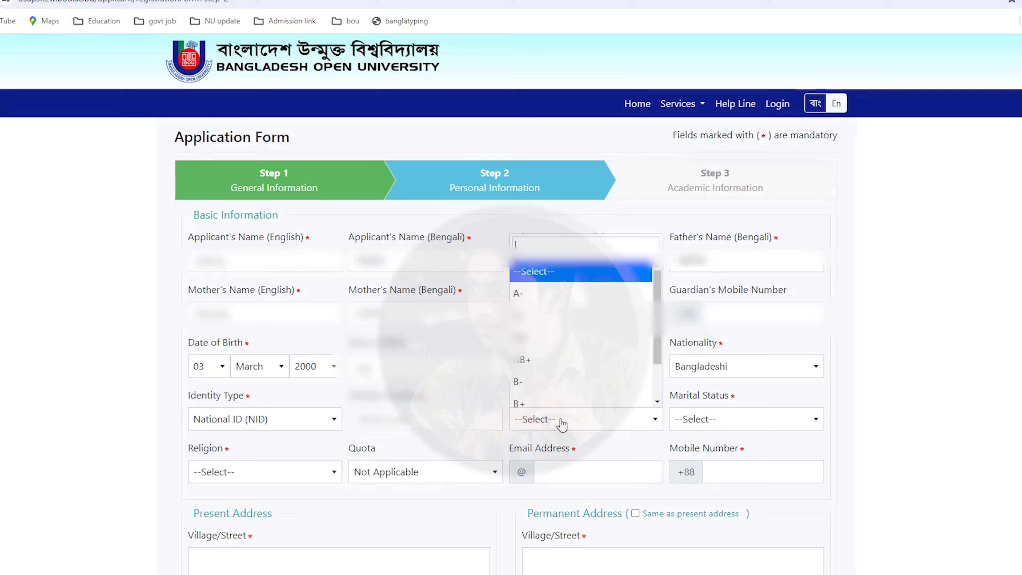
pyautogui.click(560, 360)
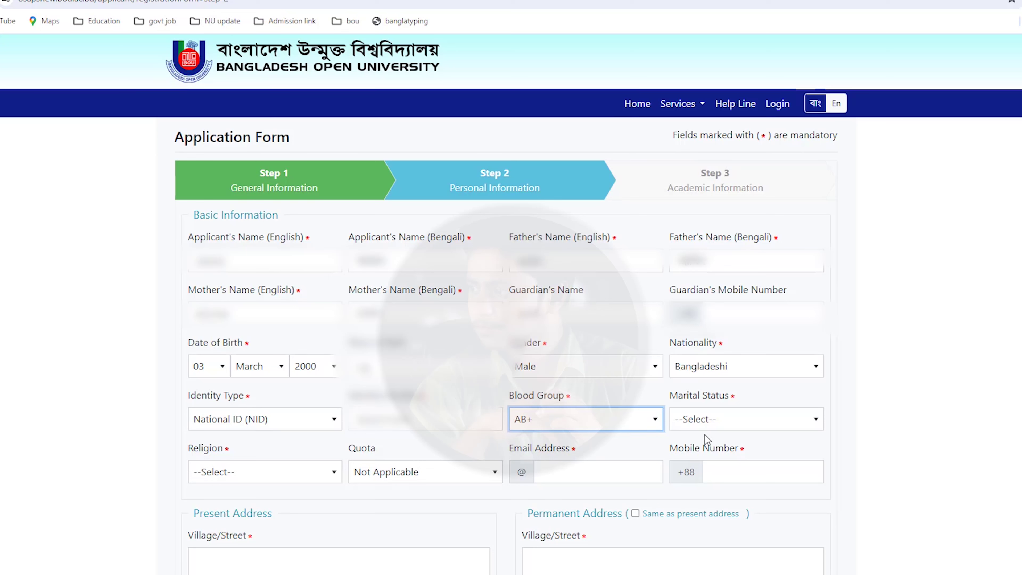
pyautogui.click(718, 425)
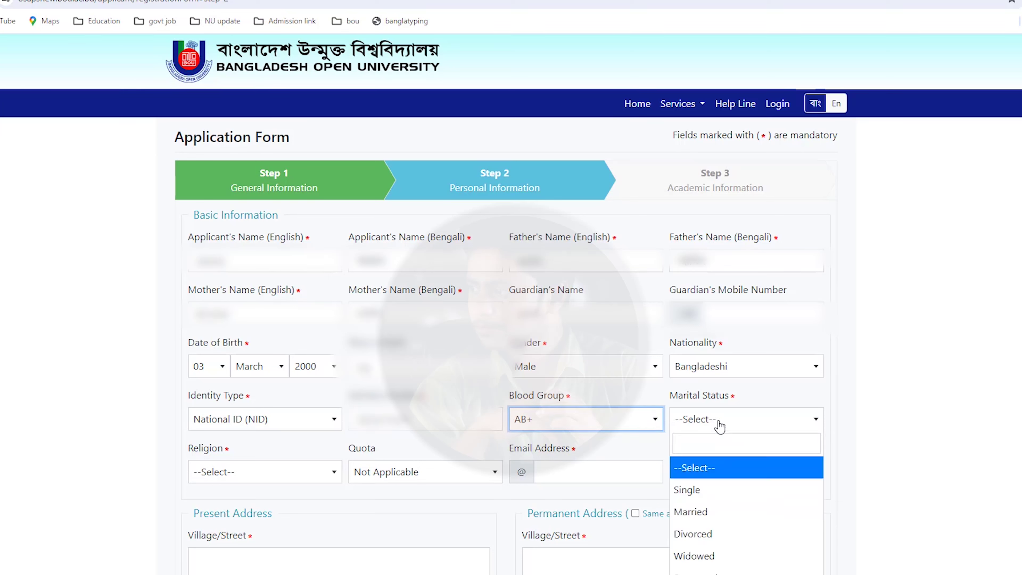
pyautogui.click(709, 488)
# Step: Set the religion to Islam and the quota to Not Applicable, and fill in the applicant's email address and mobile number
pyautogui.scroll(-8, 447, 445)
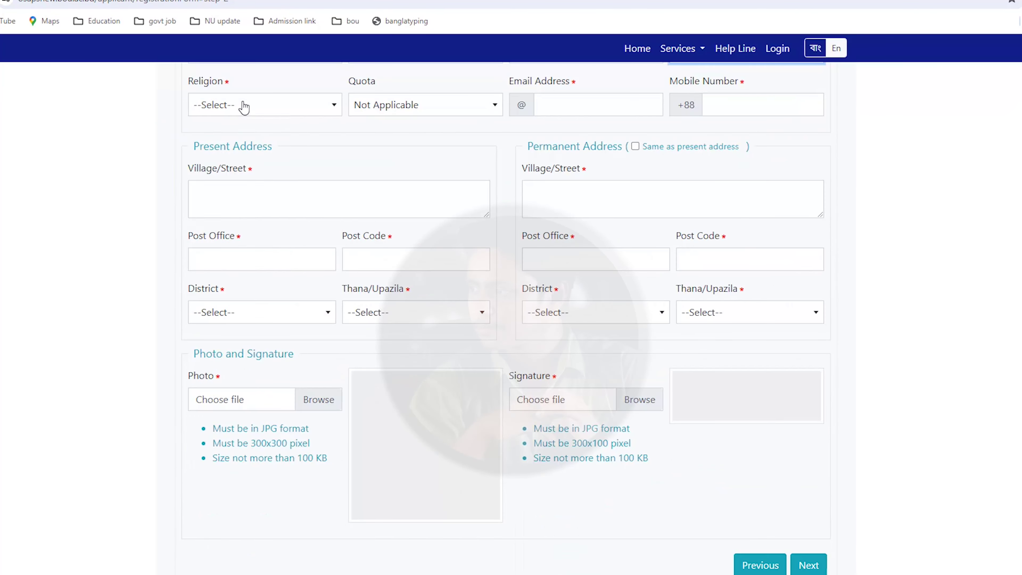
pyautogui.click(244, 105)
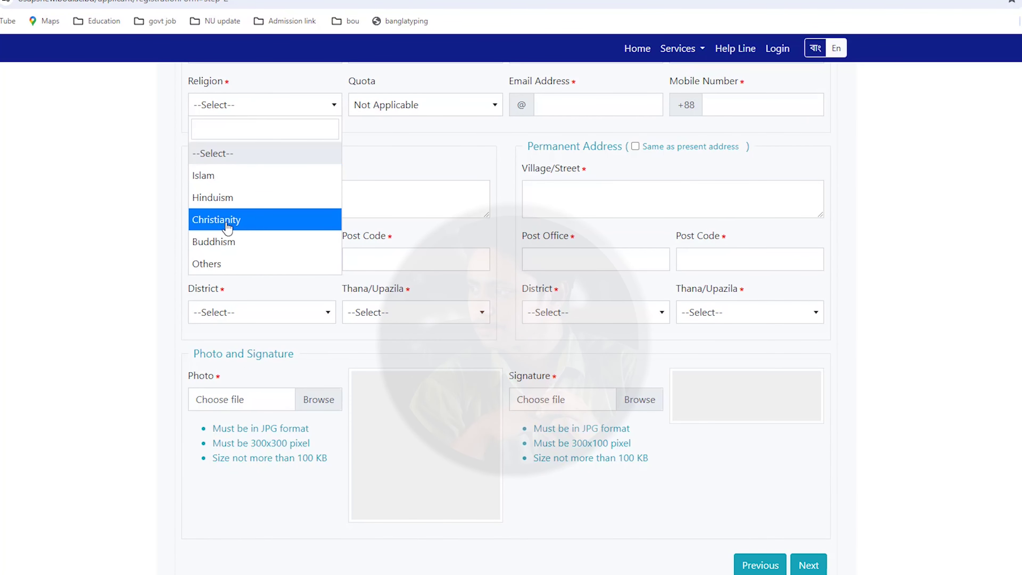
pyautogui.click(226, 183)
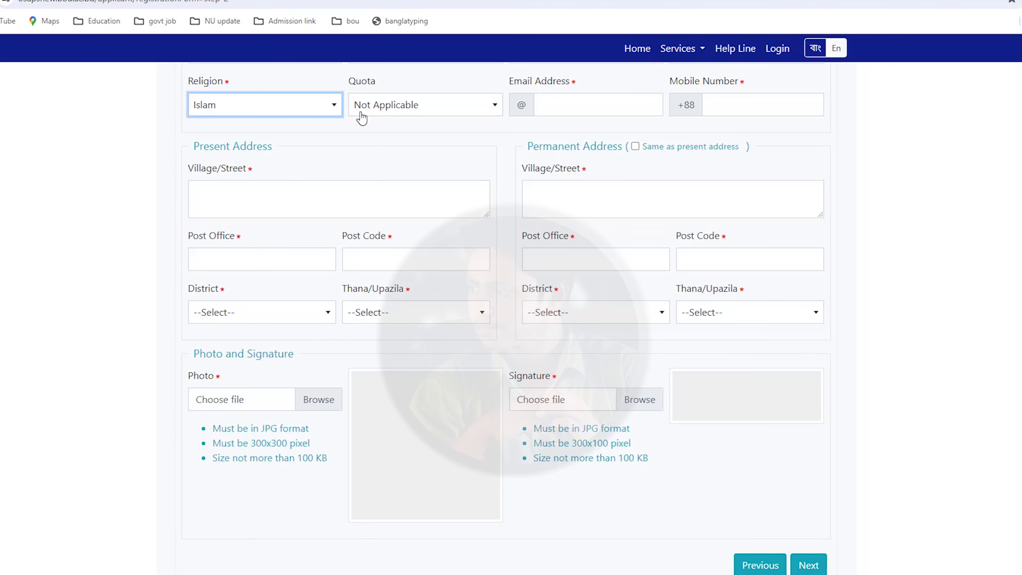
pyautogui.click(385, 105)
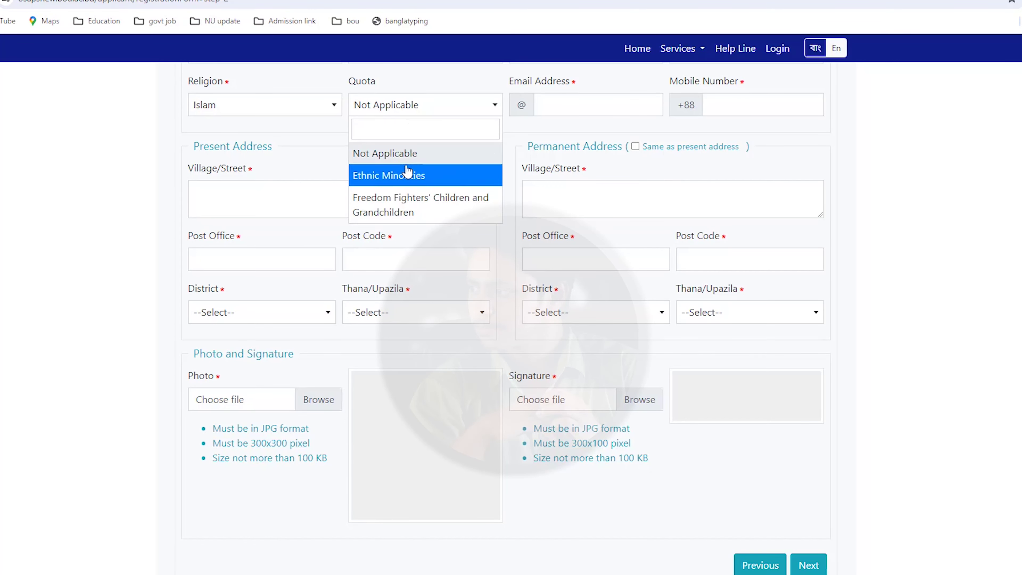
pyautogui.click(410, 156)
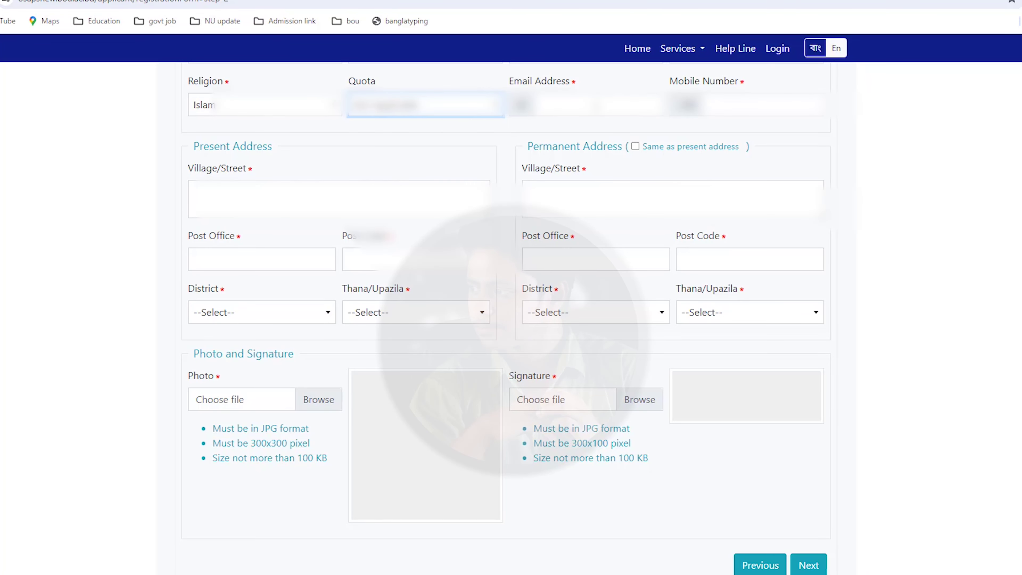
pyautogui.click(598, 104)
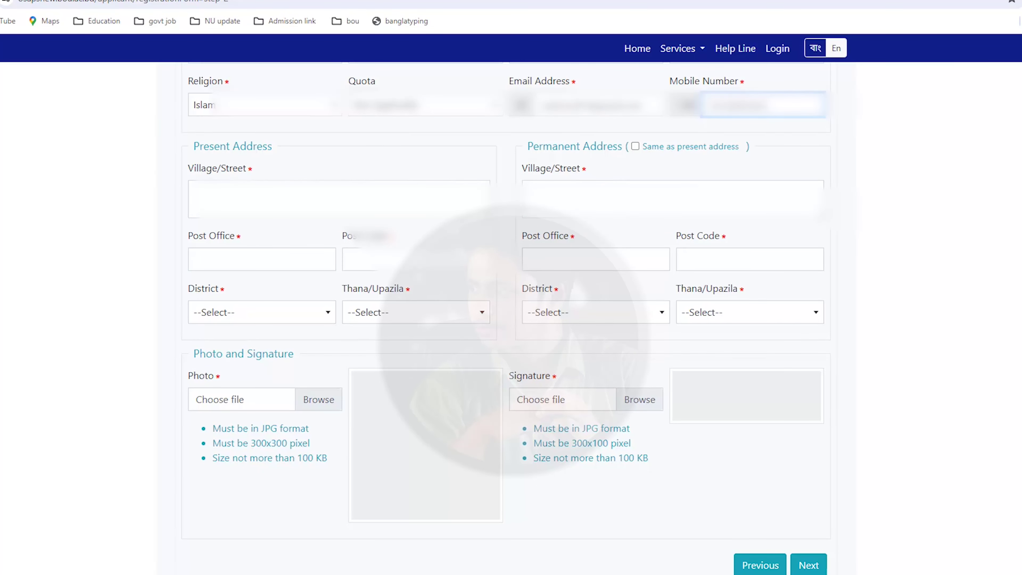
# Step: Enter the village/street, post office and post code of the applicant's present address
pyautogui.scroll(-2, 729, 91)
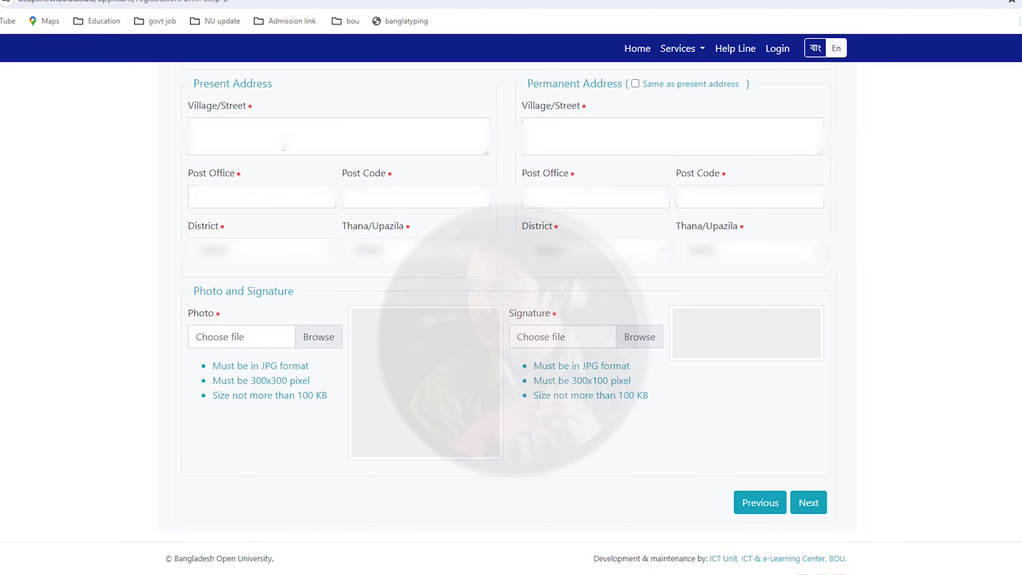
pyautogui.click(284, 149)
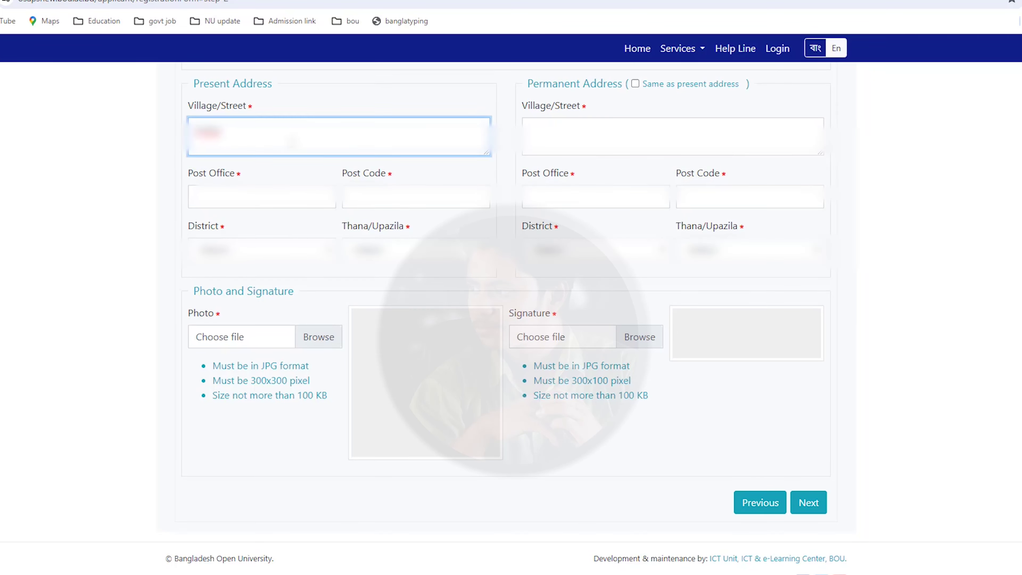
pyautogui.click(241, 189)
pyautogui.write('Sadar')
pyautogui.click(374, 198)
pyautogui.write('3500')
# Step: Choose the district and the thana/upazila of the applicant's present address
pyautogui.click(249, 250)
pyautogui.scroll(-3, 241, 374)
pyautogui.scroll(3, 248, 364)
pyautogui.scroll(-1, 241, 399)
pyautogui.click(238, 396)
pyautogui.click(414, 249)
pyautogui.scroll(-1, 378, 398)
pyautogui.click(372, 352)
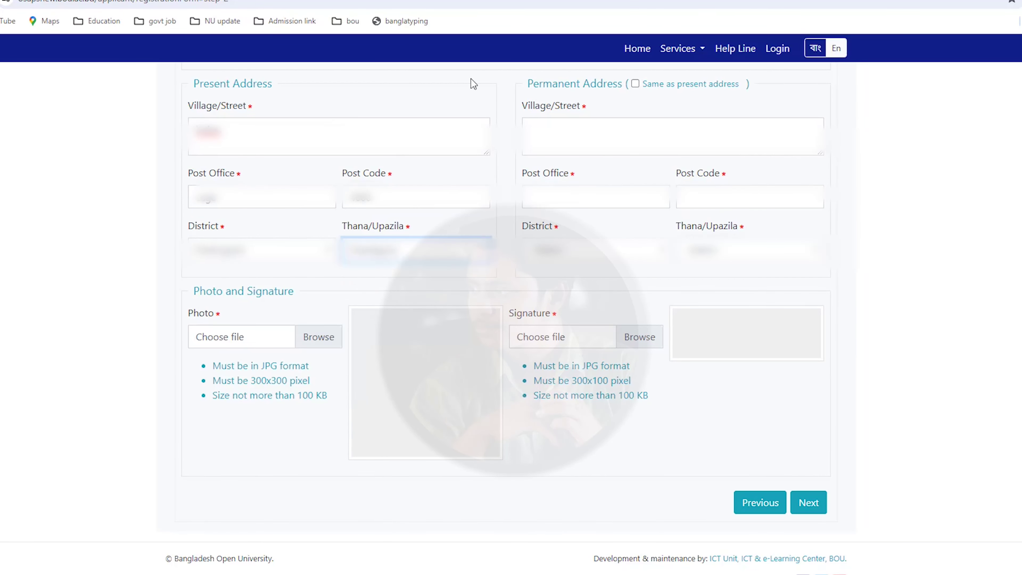
# Step: Mark the permanent address as the same as the present address
pyautogui.click(635, 84)
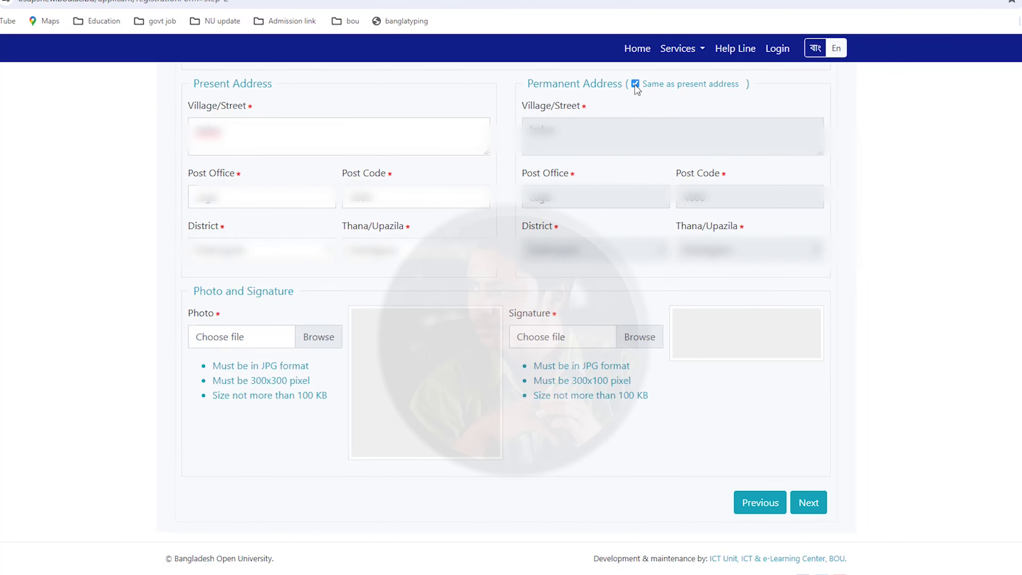
pyautogui.click(635, 84)
pyautogui.click(635, 85)
# Step: Review the photo format and size requirements, and attach 300 300.jpg as the applicant's photo
pyautogui.moveTo(214, 365); pyautogui.dragTo(328, 408)
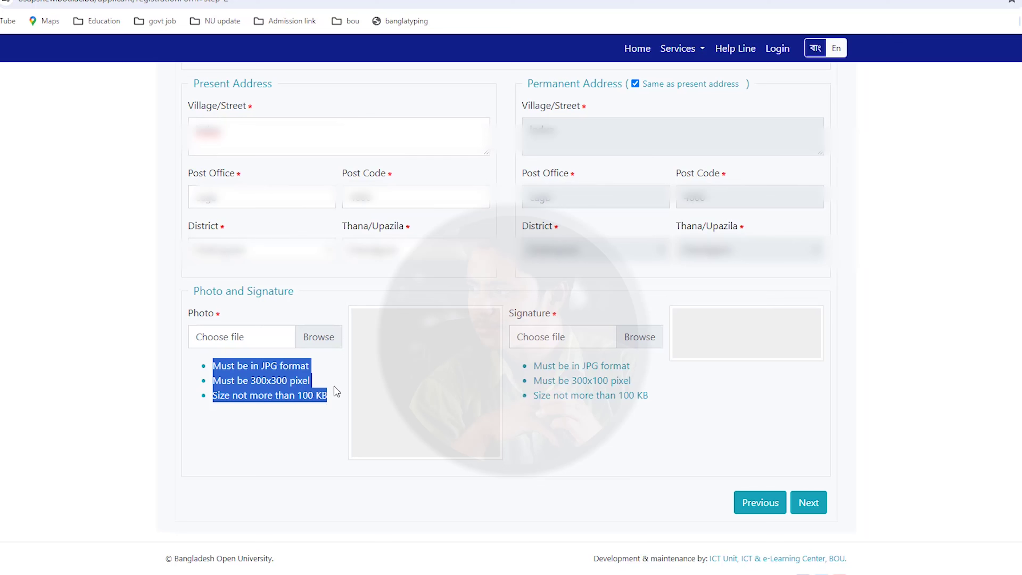
pyautogui.click(316, 380)
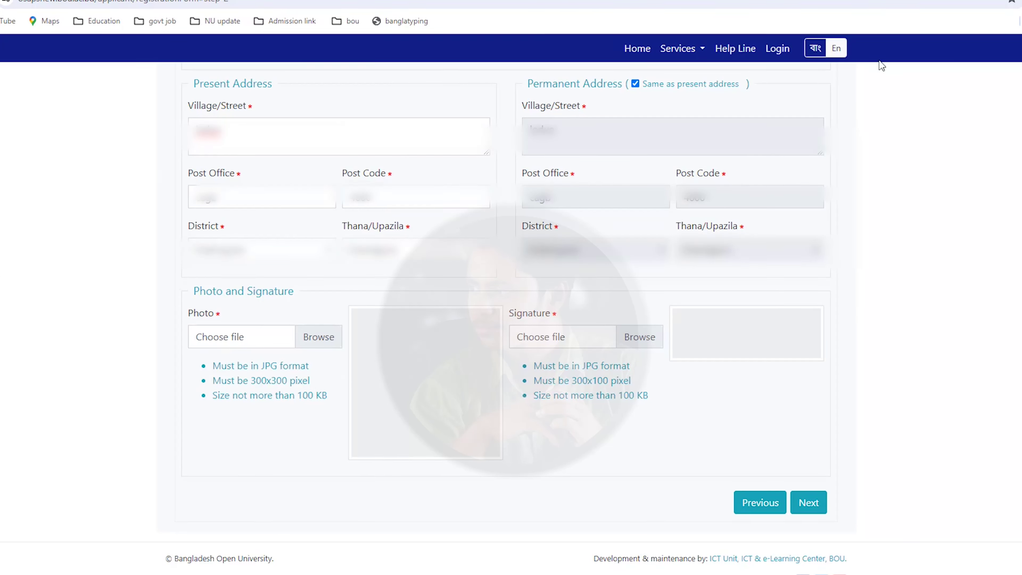
pyautogui.click(317, 337)
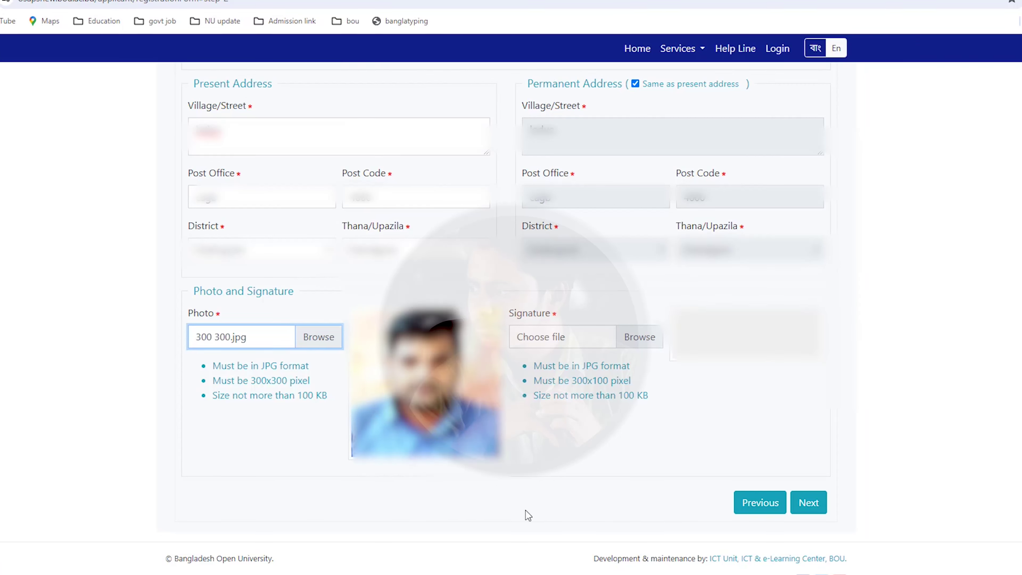
# Step: Attach 300 100.jpg as the applicant's signature and proceed to the Academic Information step
pyautogui.moveTo(536, 364); pyautogui.dragTo(644, 401)
pyautogui.click(655, 407)
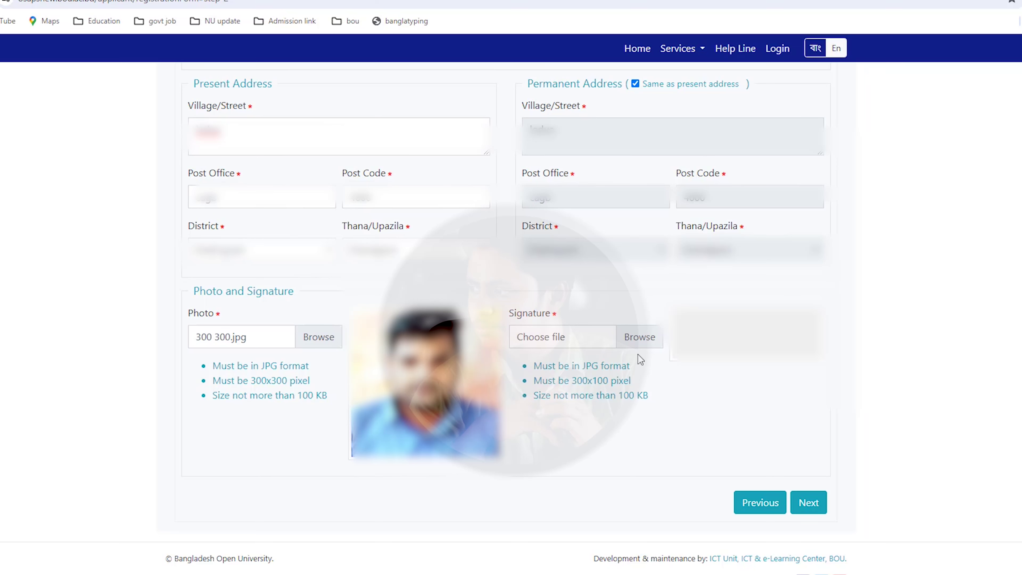
pyautogui.click(644, 322)
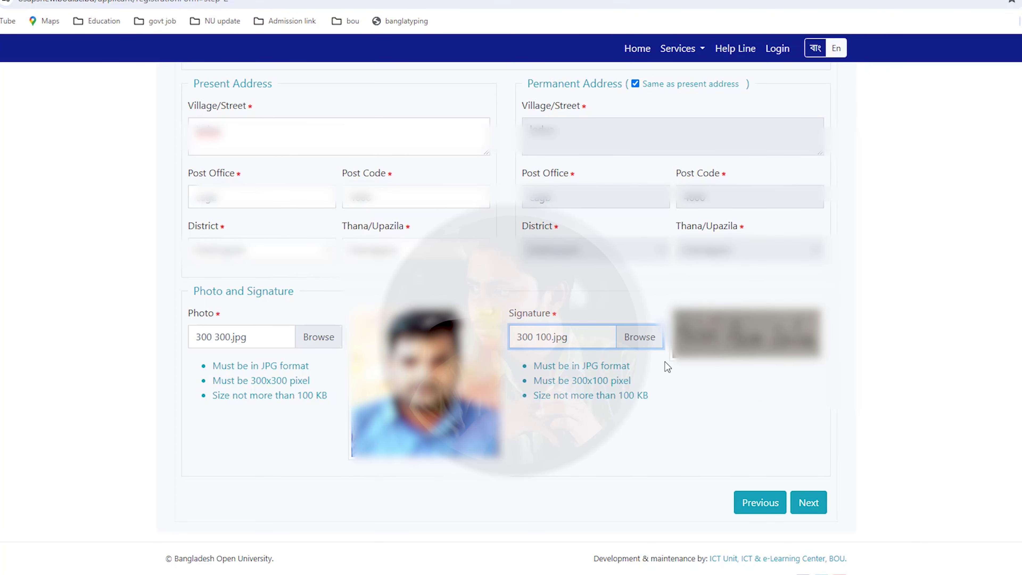
pyautogui.click(812, 508)
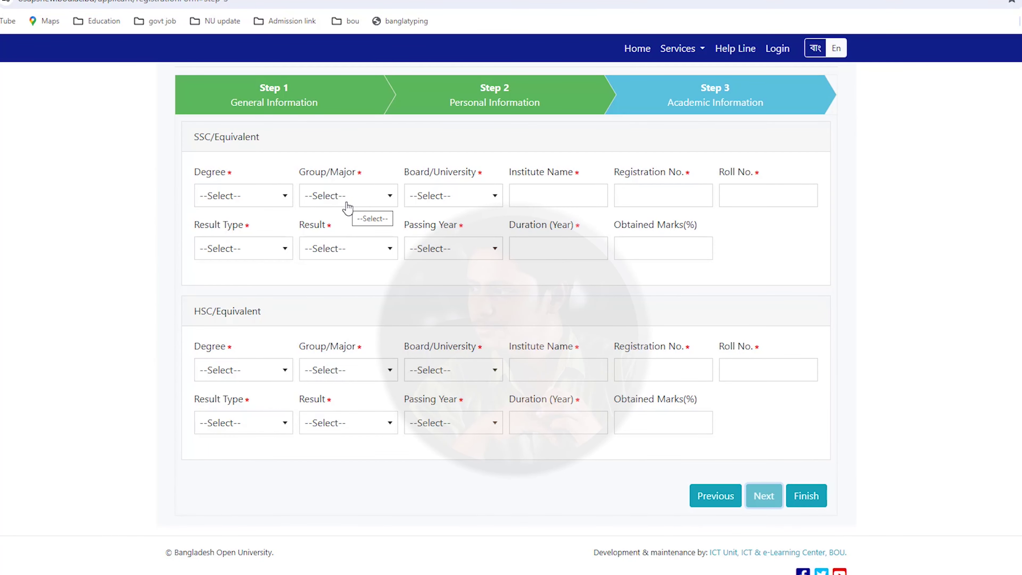
# Step: In the SSC/Equivalent section, set the degree to SSC, the group to Humanities and the board to Bangladesh Open University
pyautogui.click(255, 197)
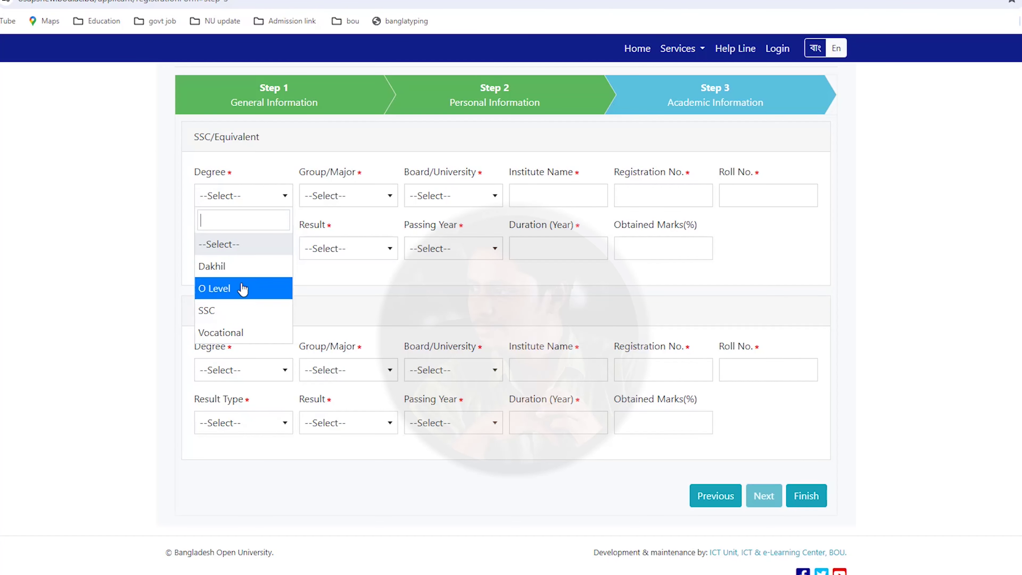
pyautogui.click(236, 321)
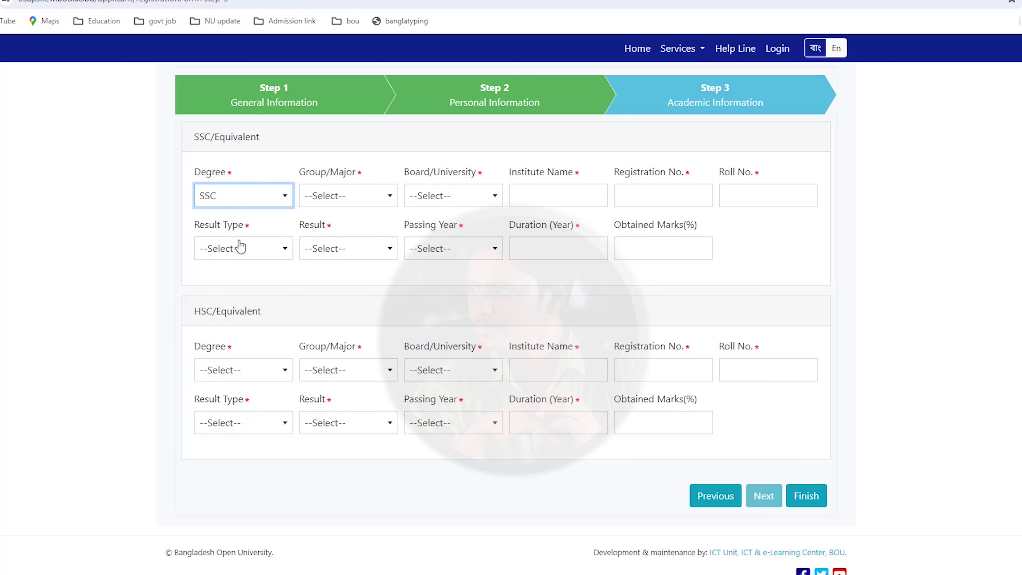
pyautogui.click(341, 196)
pyautogui.click(383, 262)
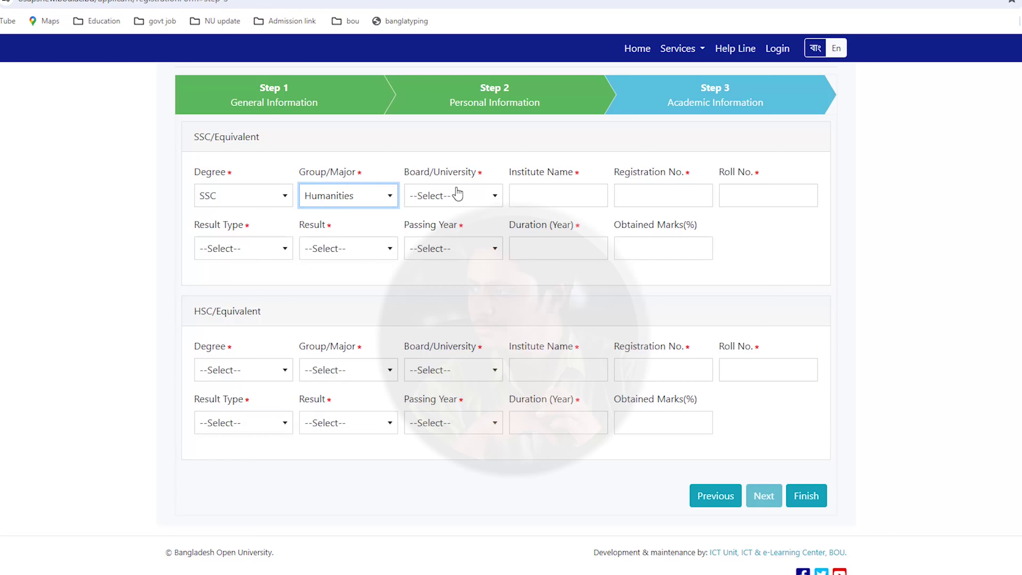
pyautogui.click(457, 196)
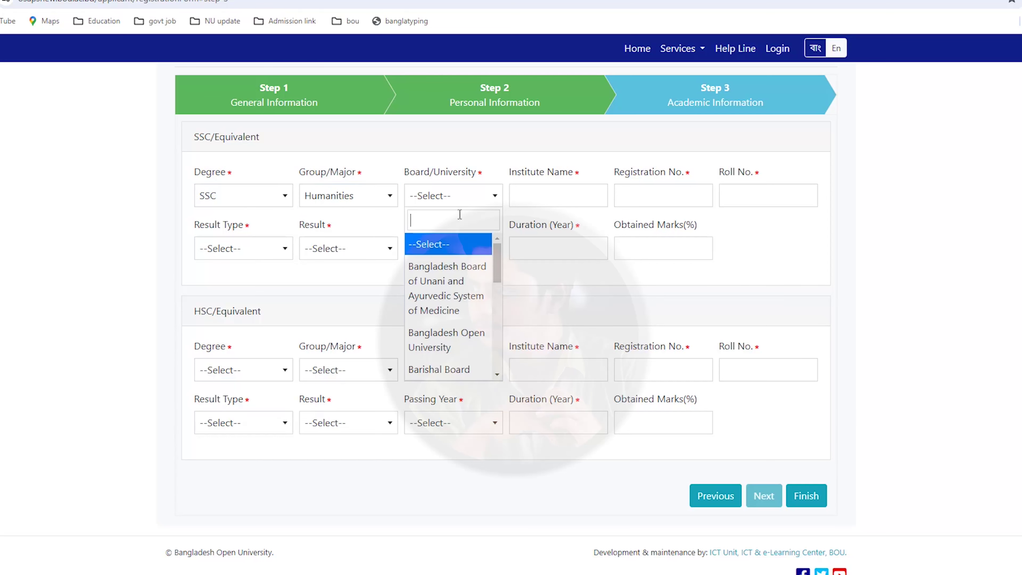
pyautogui.click(449, 354)
# Step: Enter the institute name, registration number and roll number for the SSC/Equivalent qualification
pyautogui.click(546, 201)
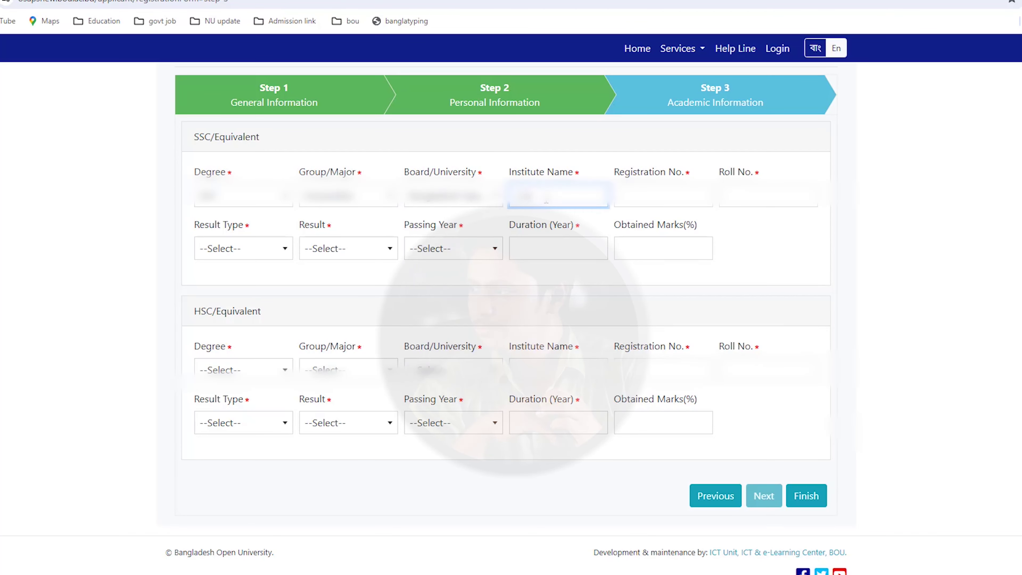
pyautogui.write('...')
pyautogui.click(664, 196)
pyautogui.write('...')
pyautogui.click(764, 197)
pyautogui.write('......')
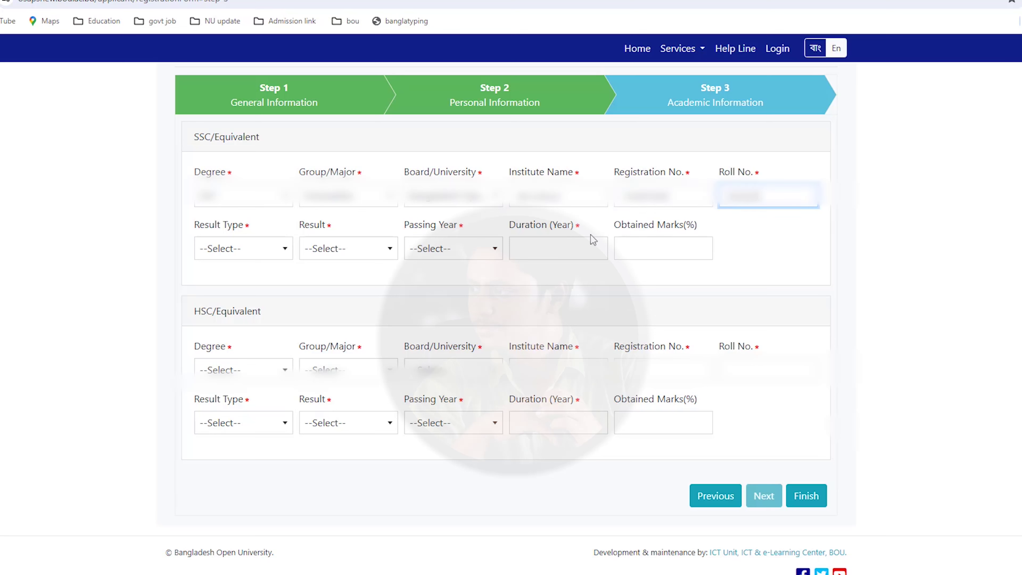
# Step: Set the SSC result type to Grade (Scale 5) and enter a GPA of 4.00
pyautogui.click(257, 257)
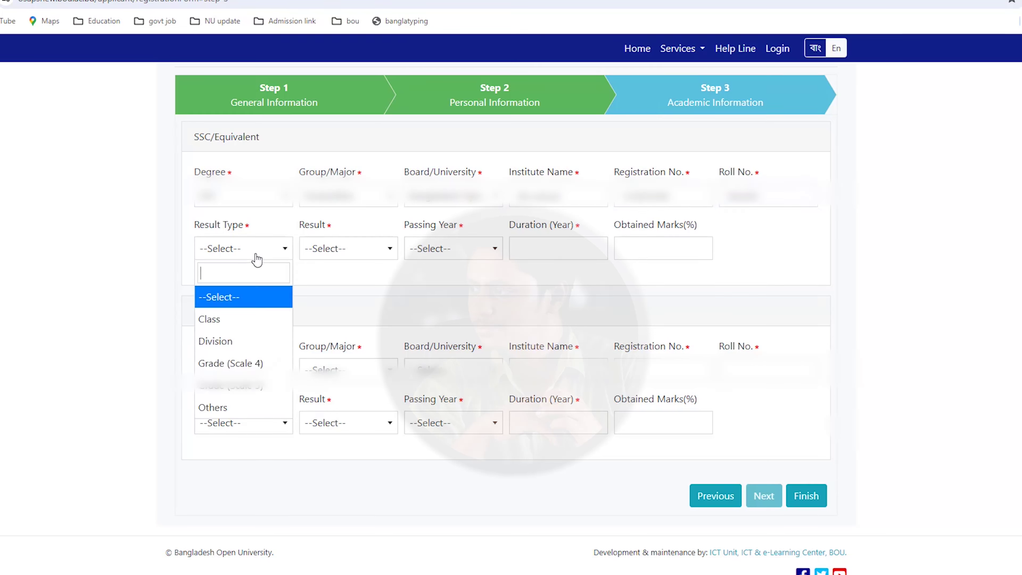
pyautogui.click(265, 387)
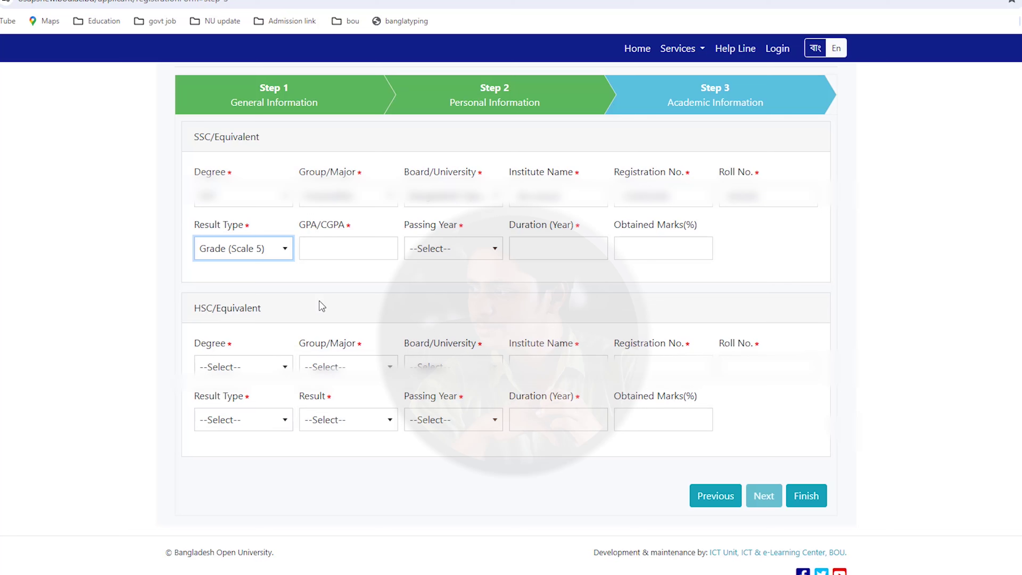
pyautogui.click(331, 251)
pyautogui.write('4.00')
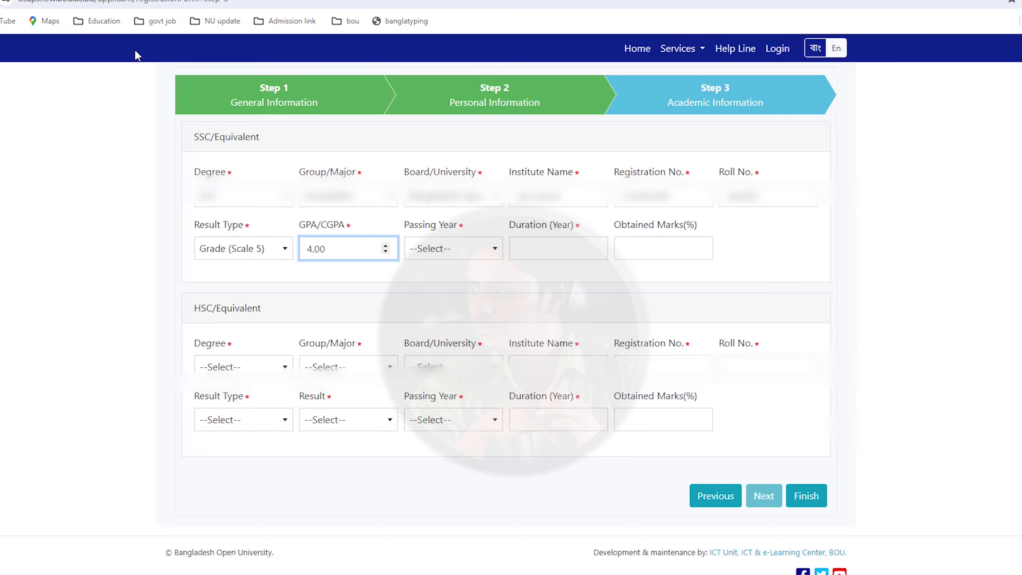
# Step: Set the SSC passing year to 2014 and the course duration to 2 years
pyautogui.click(444, 245)
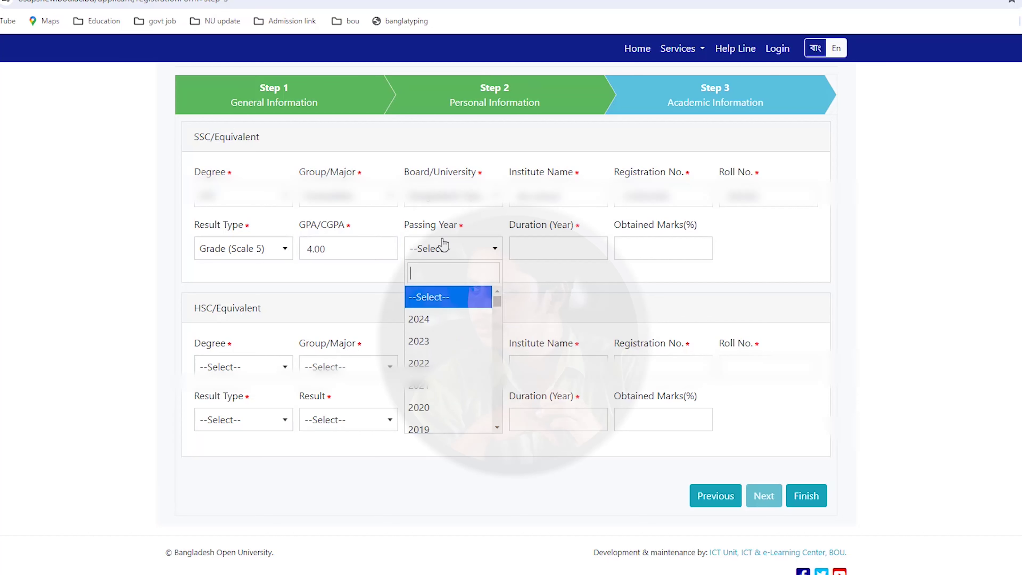
pyautogui.write('2014')
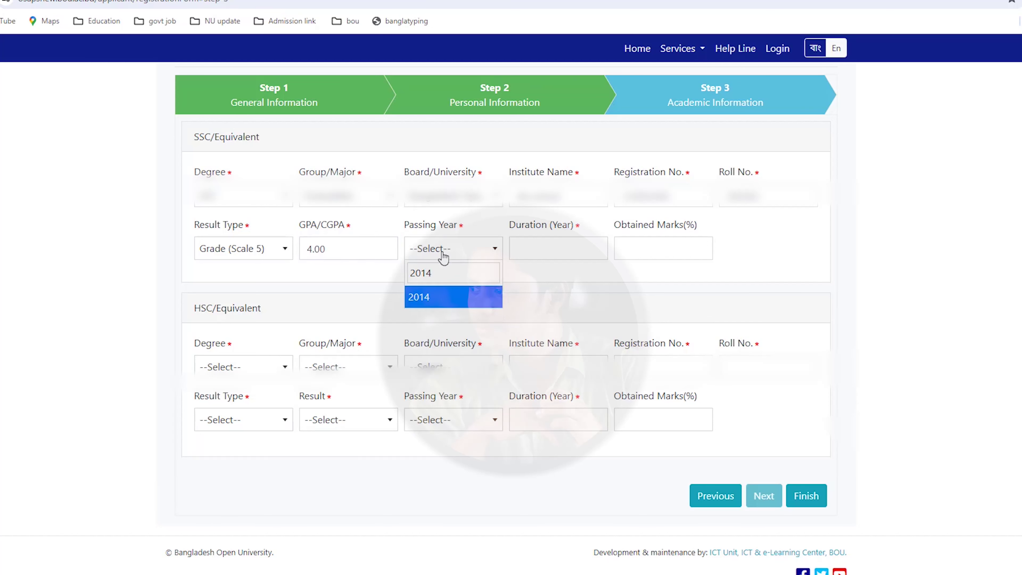
pyautogui.click(443, 297)
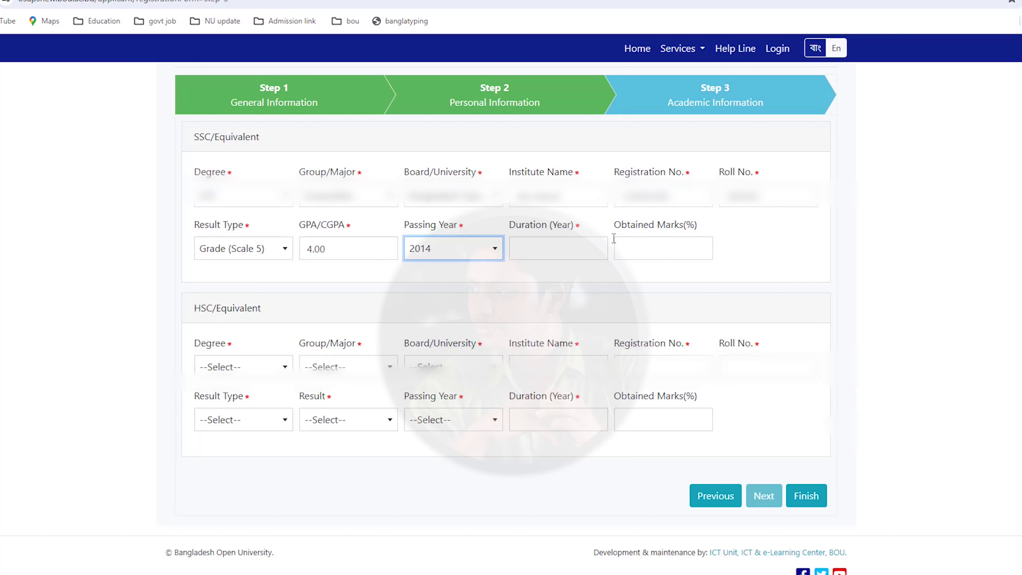
pyautogui.click(562, 248)
pyautogui.write('2')
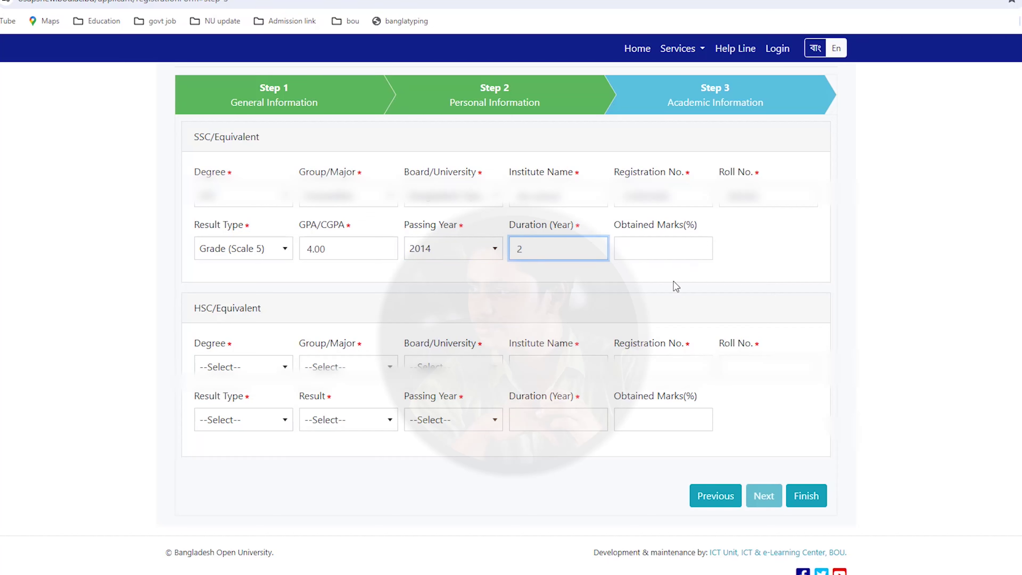
# Step: In the HSC/Equivalent section, set the degree to HSC, the group to Humanities and the board to Bangladesh Open University
pyautogui.click(246, 367)
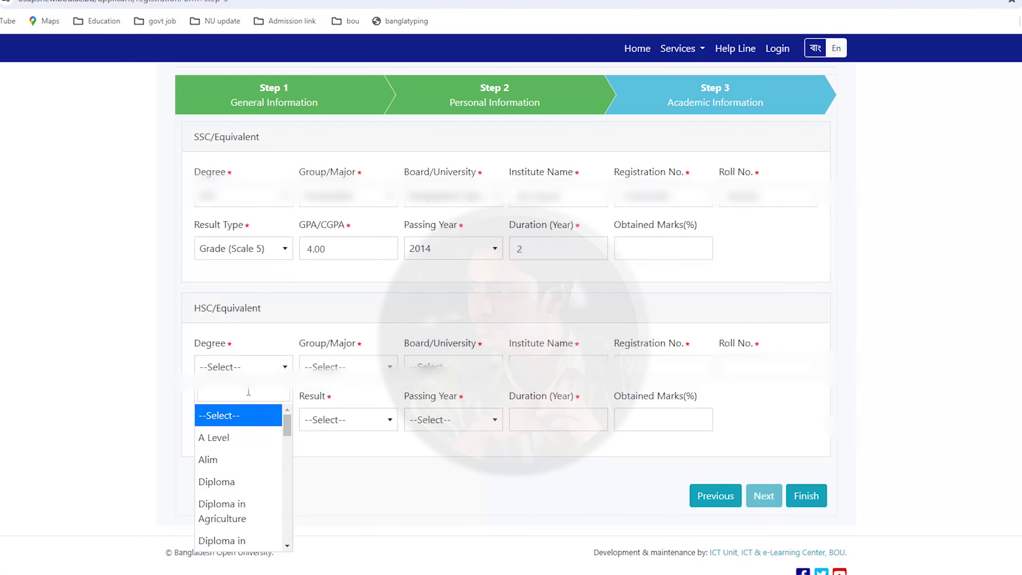
pyautogui.scroll(-2, 245, 499)
pyautogui.scroll(-5, 242, 500)
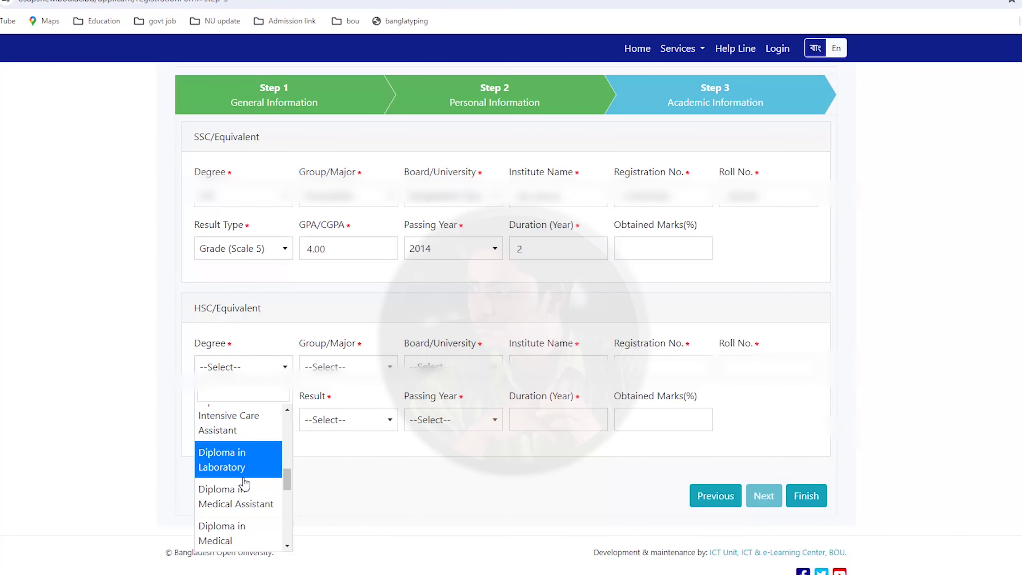
pyautogui.scroll(4, 244, 483)
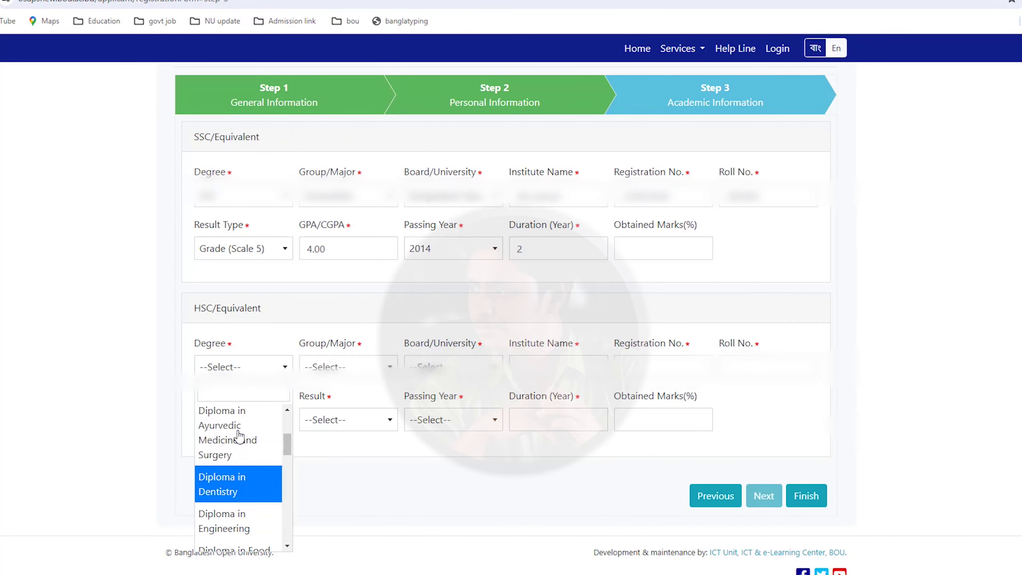
pyautogui.write('hs')
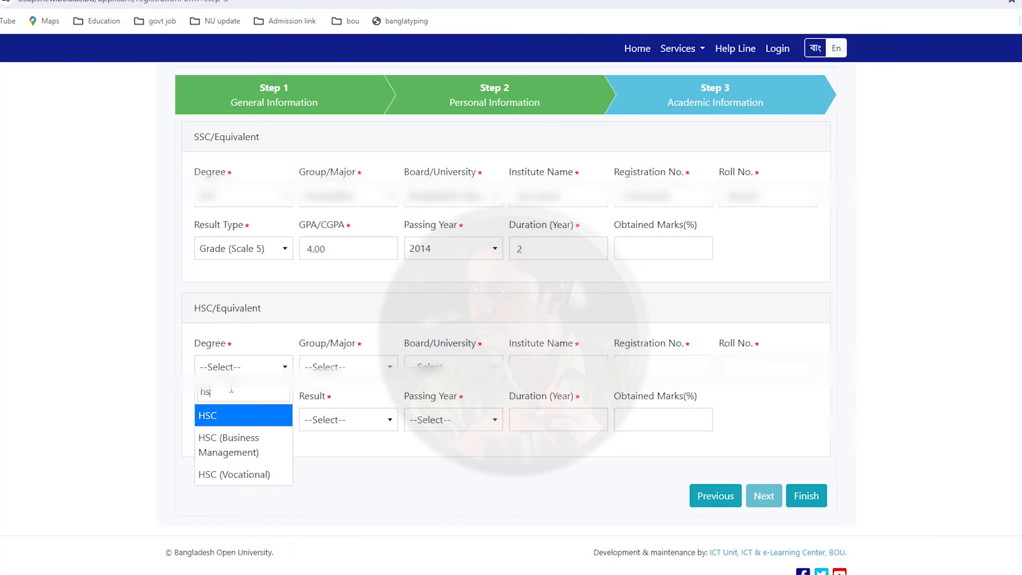
pyautogui.click(223, 419)
pyautogui.click(340, 366)
pyautogui.click(338, 459)
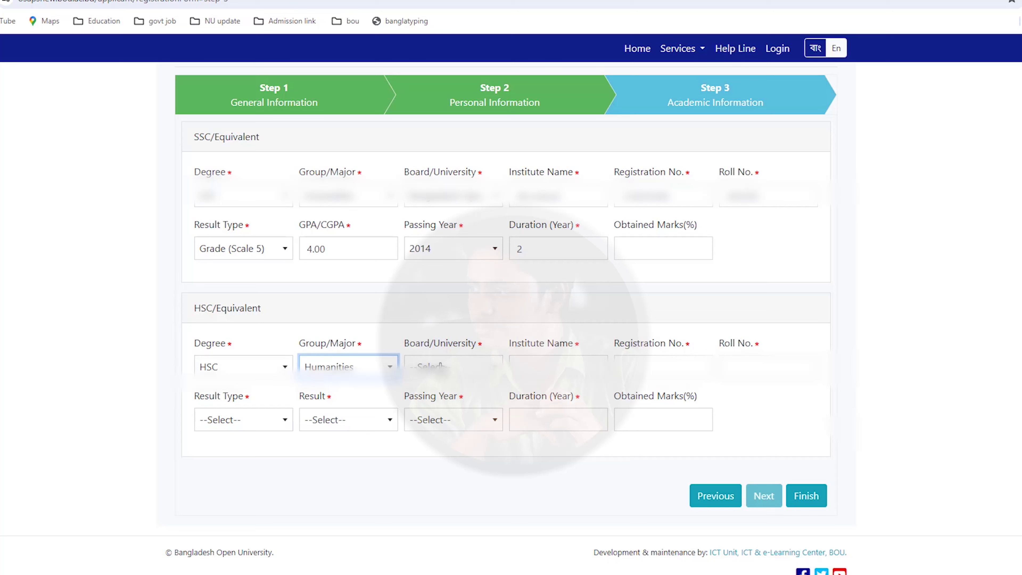
pyautogui.click(442, 367)
pyautogui.click(449, 511)
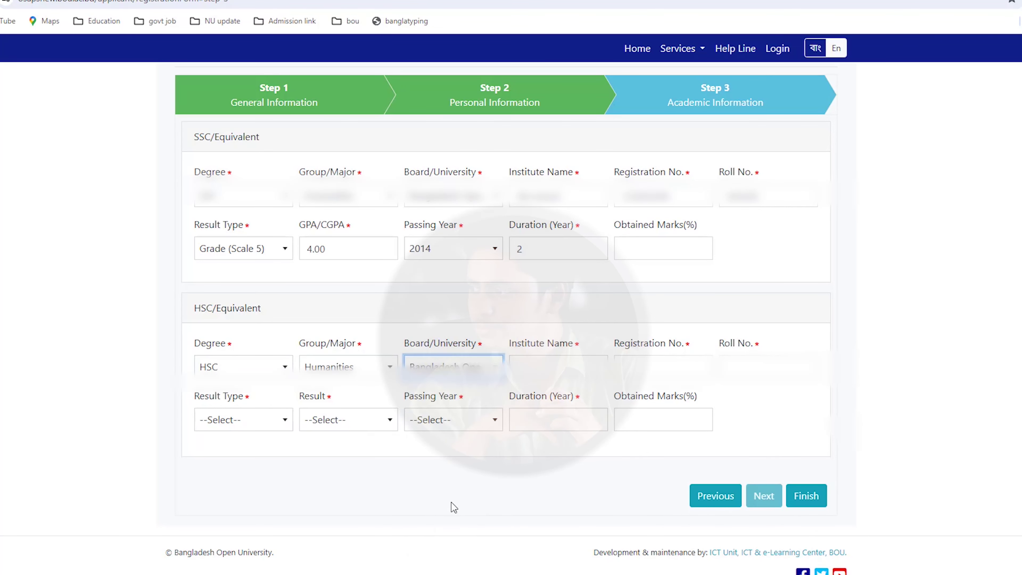
# Step: Enter the institute name, registration number and roll number for the HSC/Equivalent qualification
pyautogui.click(536, 363)
pyautogui.write('al')
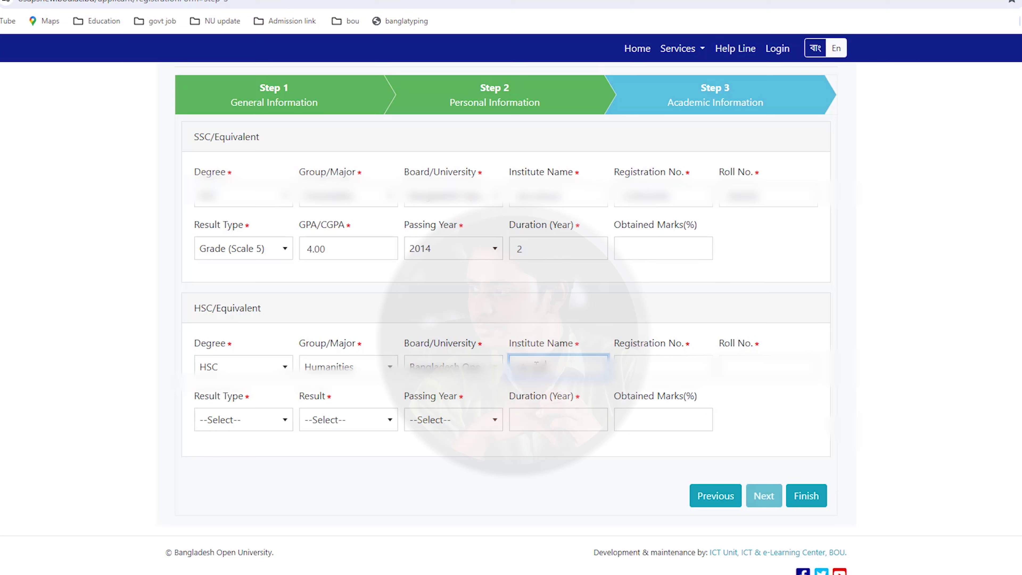
pyautogui.click(662, 366)
pyautogui.write('1234567')
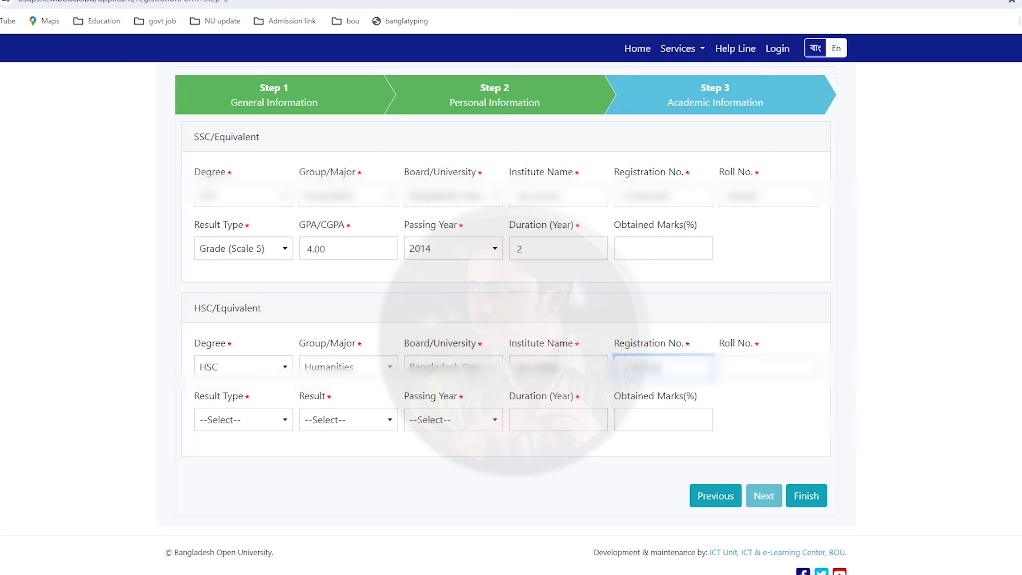
pyautogui.click(768, 366)
pyautogui.write('1234')
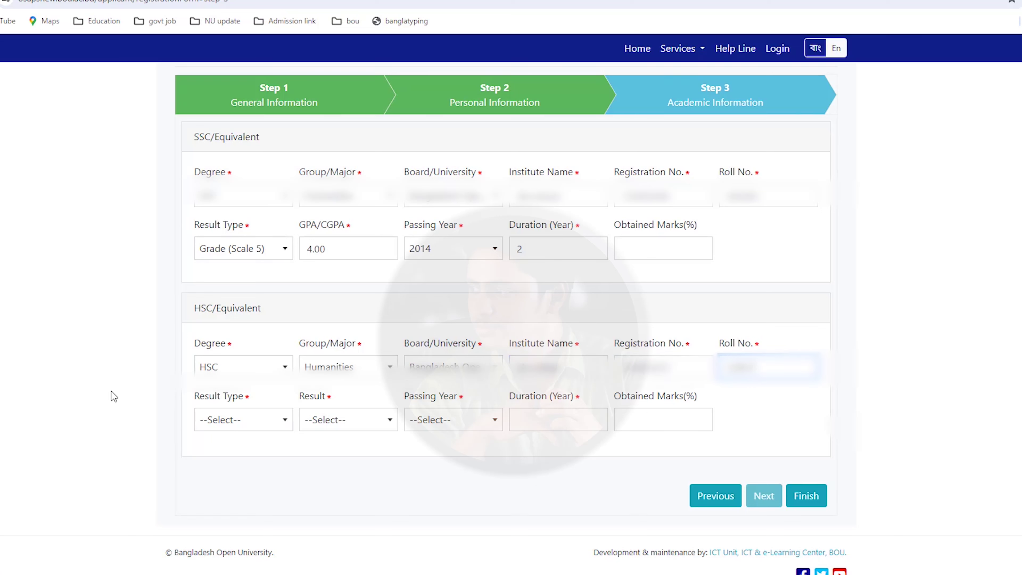
# Step: Set the HSC result type to Grade (Scale 5) and enter a GPA of 3.00
pyautogui.click(278, 422)
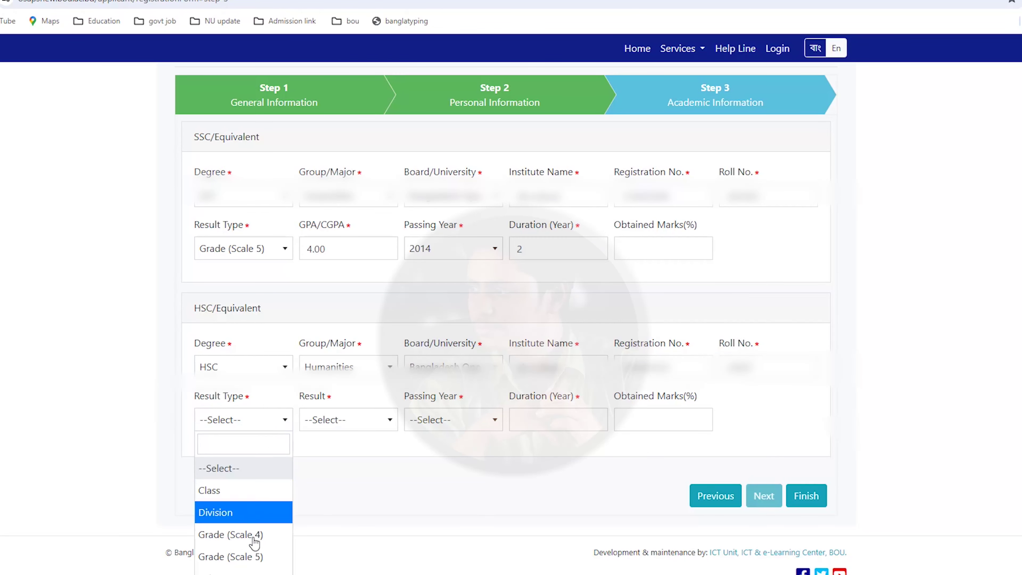
pyautogui.click(253, 557)
pyautogui.click(334, 414)
pyautogui.write('3.00')
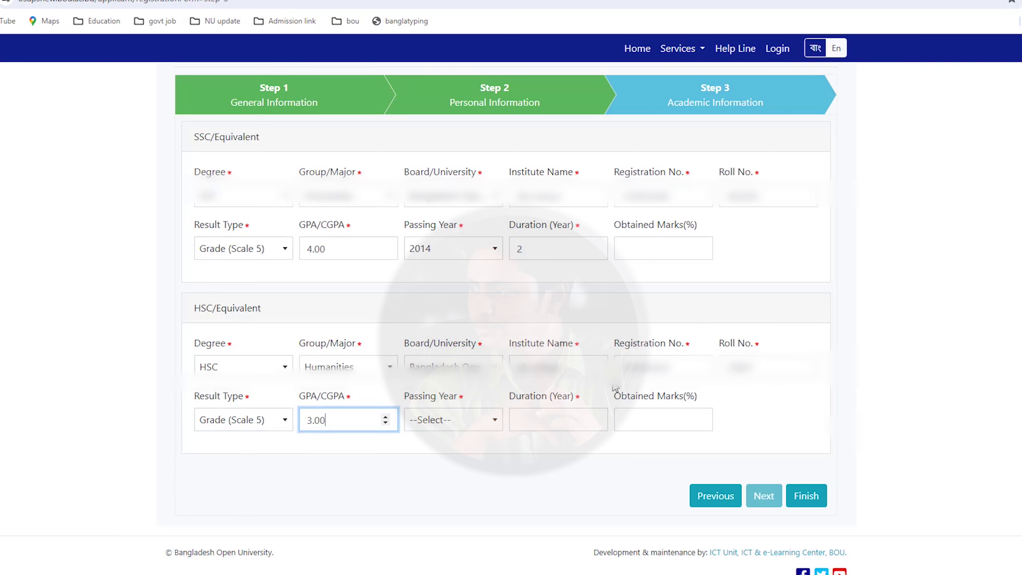
# Step: Set the HSC passing year to 2016 and the course duration to 2 years
pyautogui.click(466, 422)
pyautogui.write('2016')
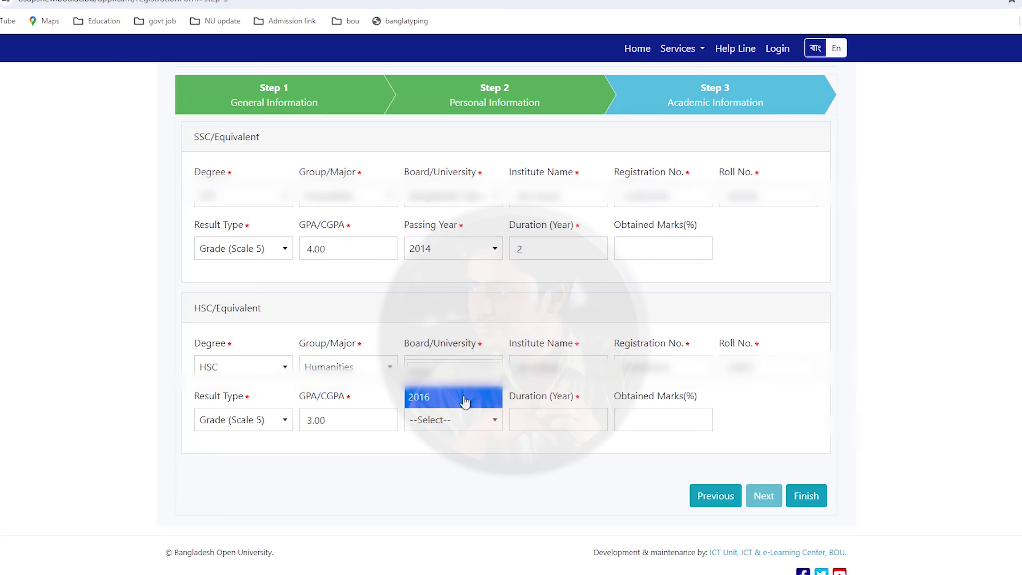
pyautogui.click(463, 398)
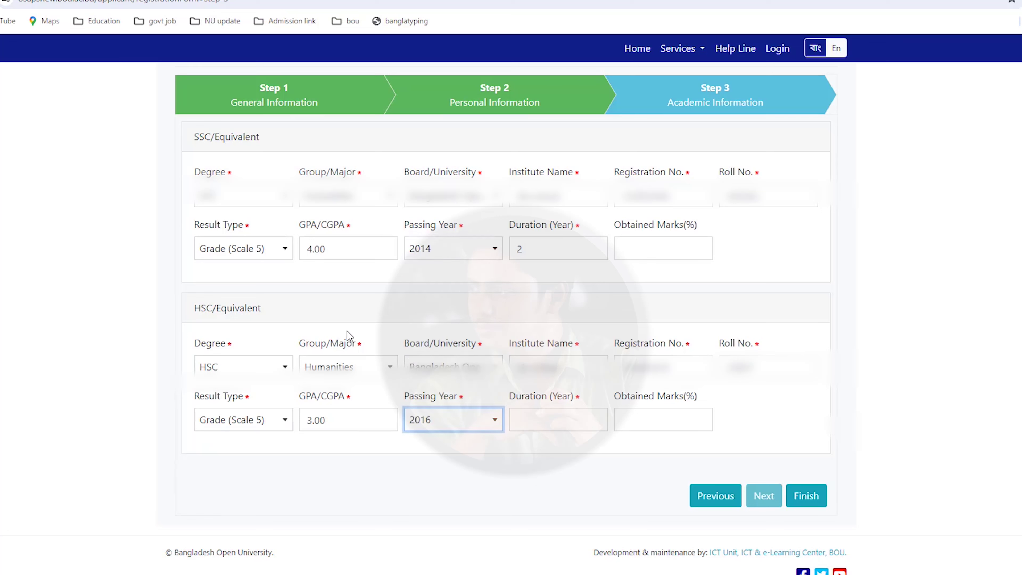
pyautogui.click(549, 419)
pyautogui.write('2')
# Step: Finish the application form, agree to the terms and conditions, and submit it
pyautogui.click(805, 496)
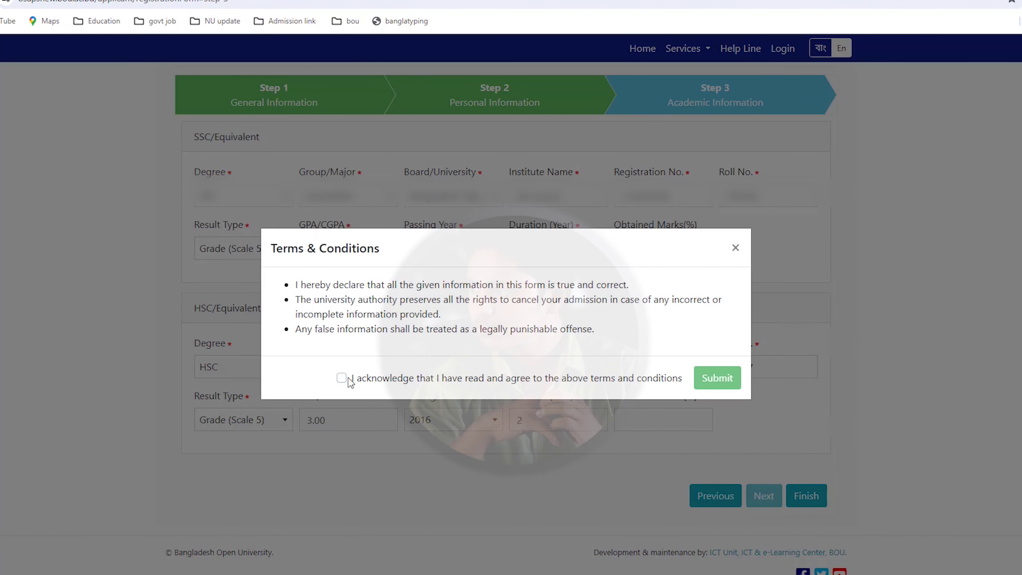
pyautogui.click(346, 378)
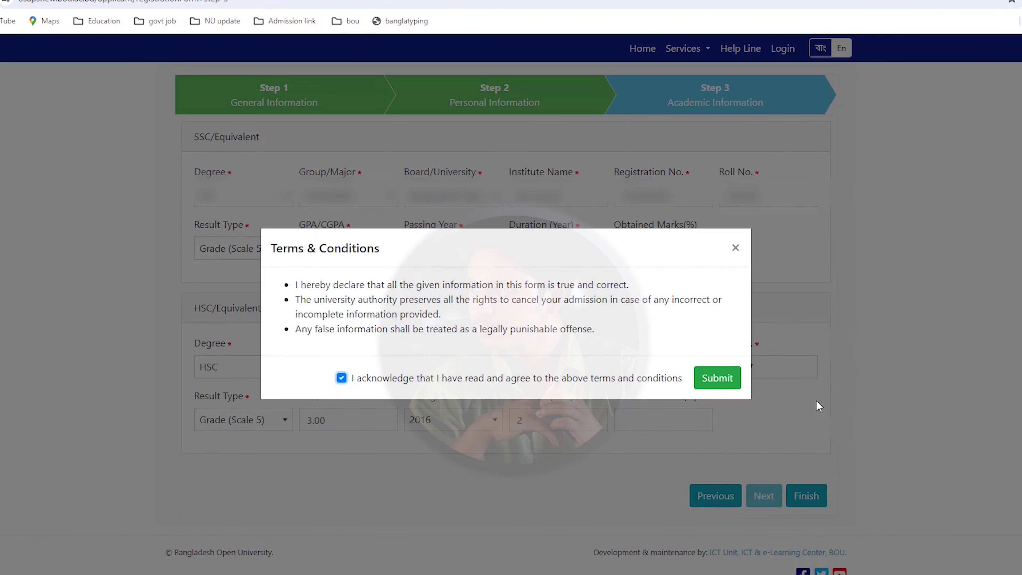
pyautogui.click(695, 383)
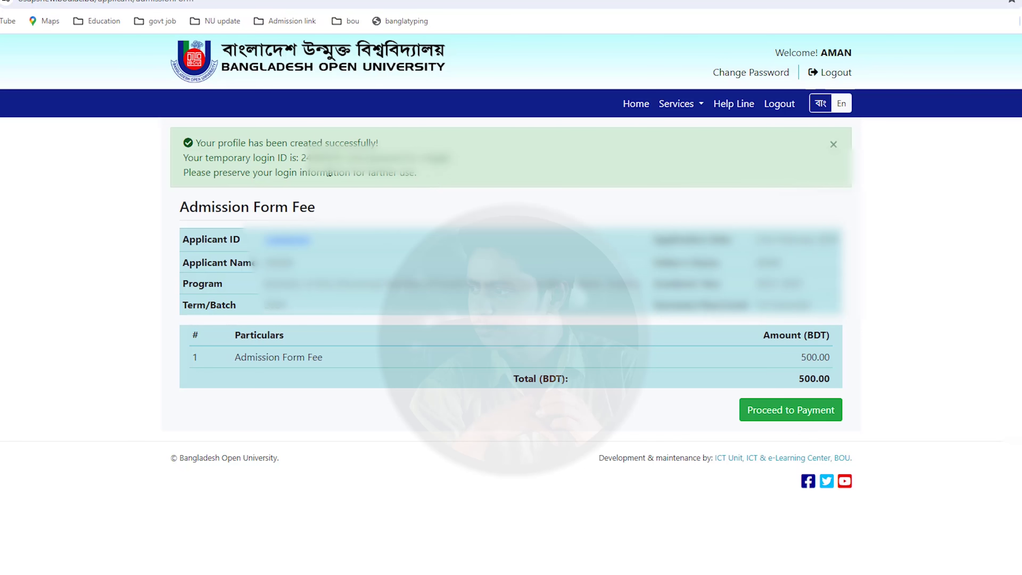
# Step: Read the profile creation notice containing the temporary login information and dismiss it
pyautogui.moveTo(433, 182); pyautogui.dragTo(166, 139)
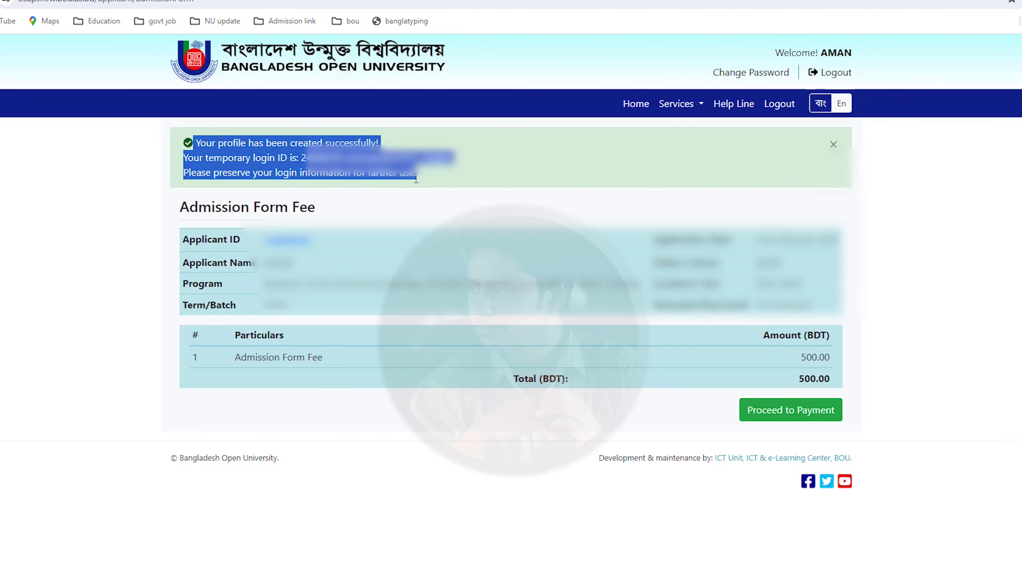
pyautogui.click(448, 183)
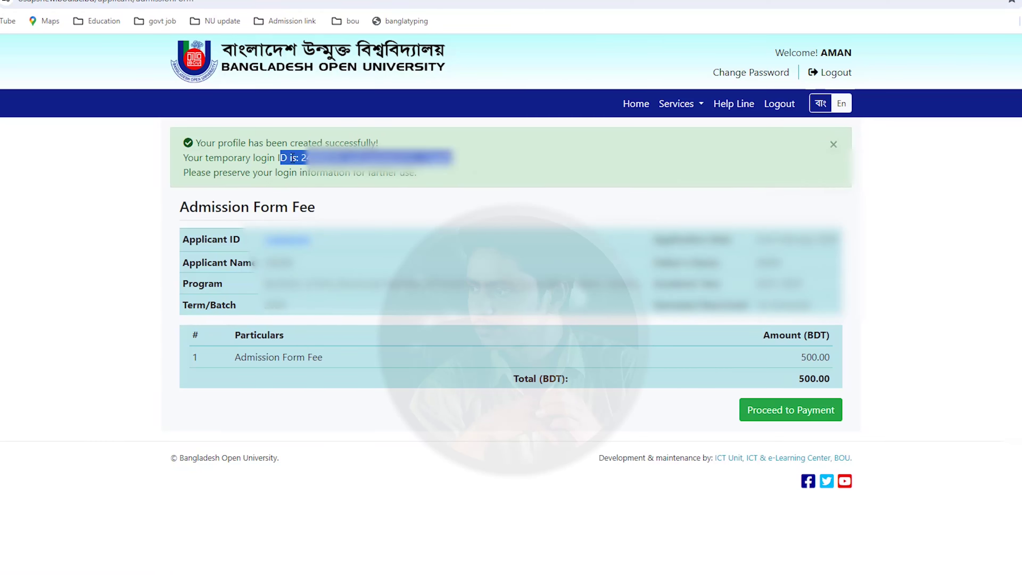
pyautogui.click(833, 145)
# Step: Open the applicant profile from the applicant ID and review the stages under Application Status
pyautogui.doubleClick(267, 171)
pyautogui.click(266, 176)
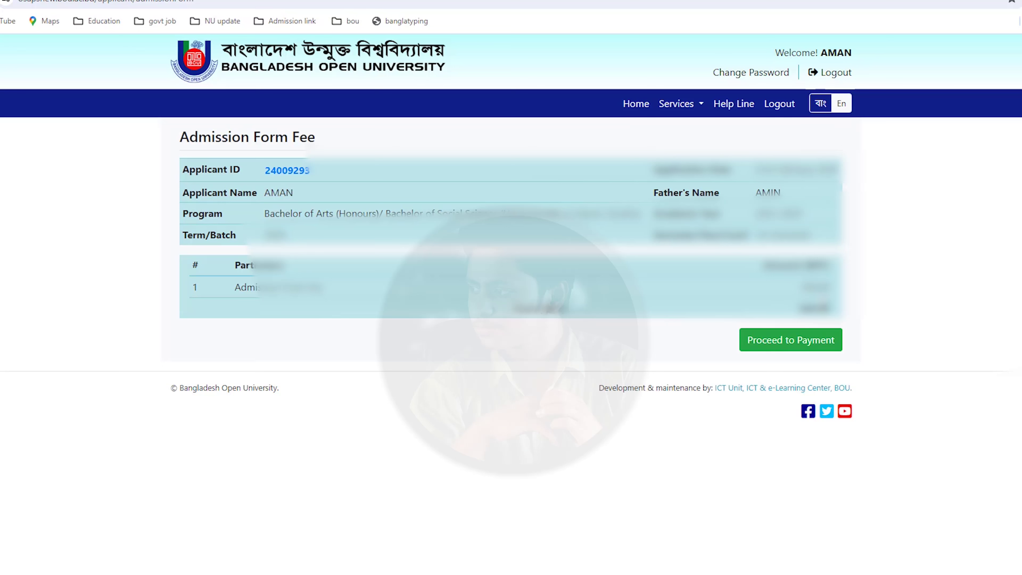
pyautogui.hotkey('alt', 'Left')
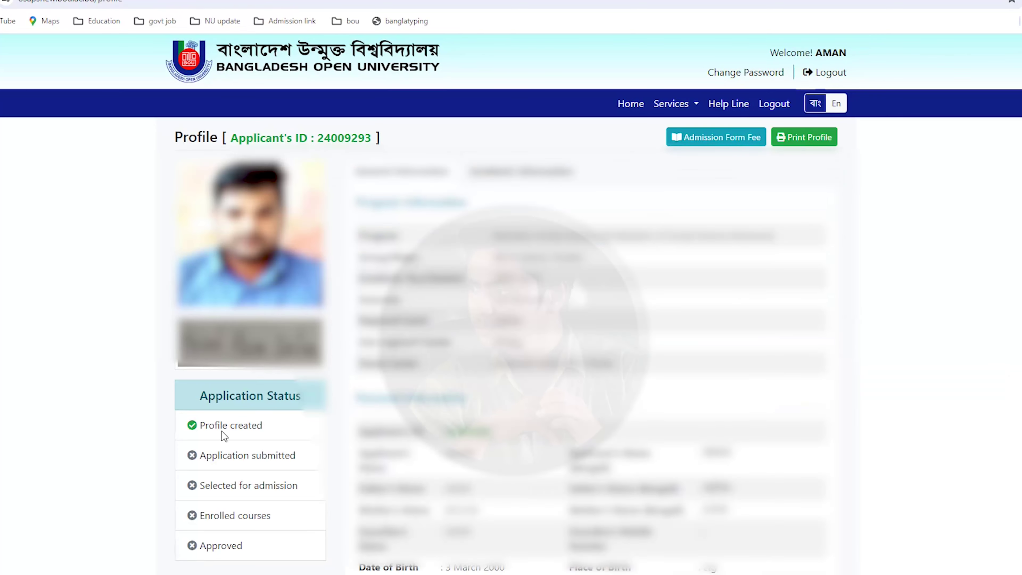
pyautogui.moveTo(223, 469); pyautogui.dragTo(268, 519)
pyautogui.click(269, 524)
pyautogui.moveTo(217, 455); pyautogui.dragTo(270, 516)
pyautogui.click(272, 528)
# Step: Start paying the admission form fee through the bKash gateway, cancel the payment and return to the applicant profile
pyautogui.click(703, 139)
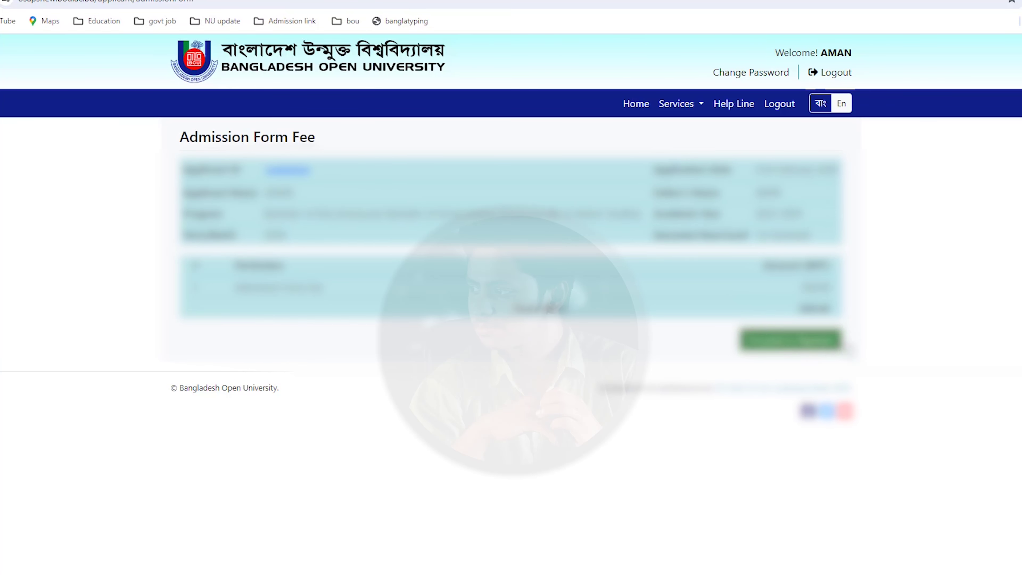
pyautogui.click(821, 346)
pyautogui.click(821, 346)
pyautogui.click(290, 257)
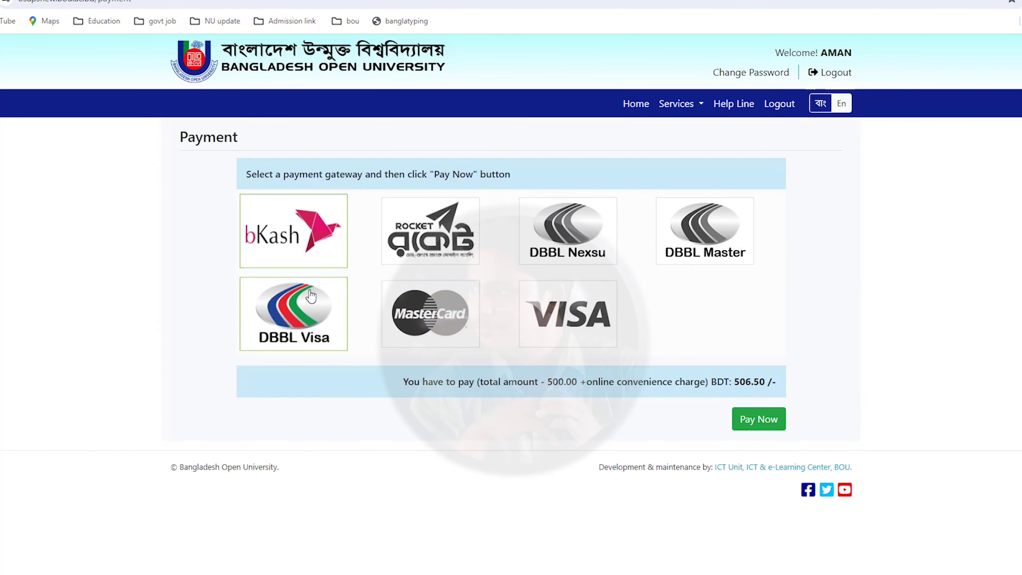
pyautogui.click(763, 418)
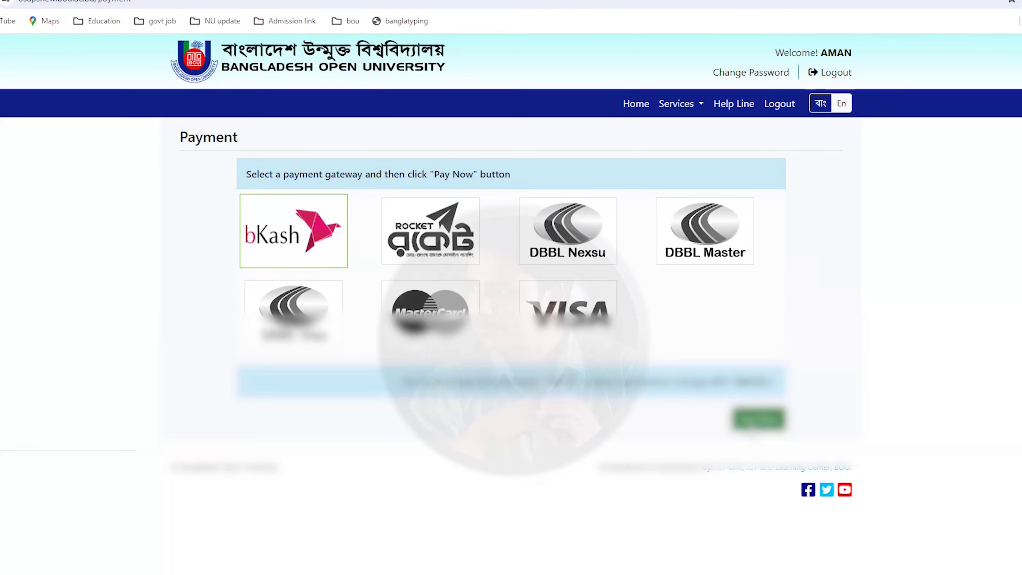
pyautogui.click(763, 417)
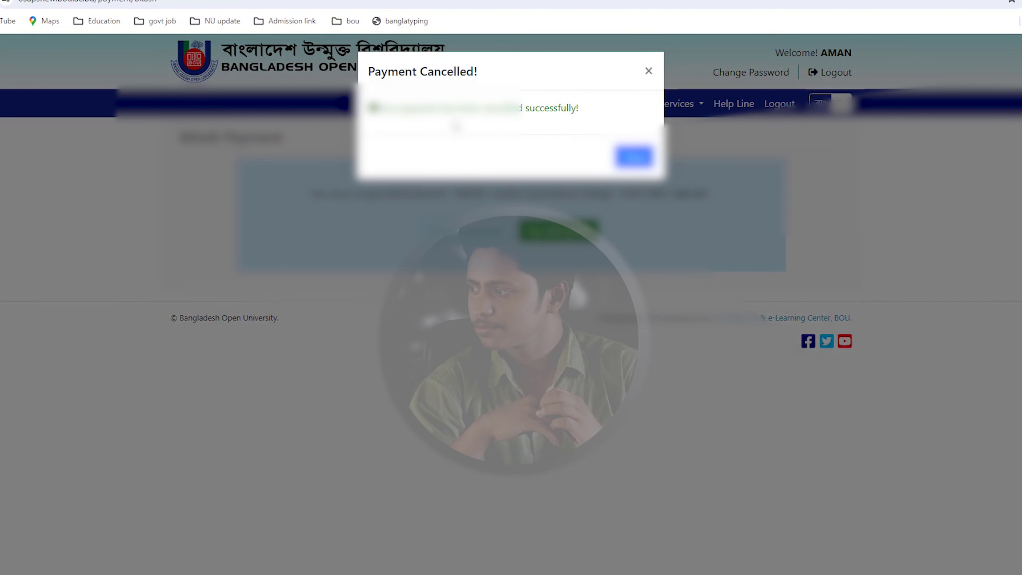
pyautogui.moveTo(531, 107); pyautogui.dragTo(582, 113)
pyautogui.click(583, 115)
pyautogui.click(634, 157)
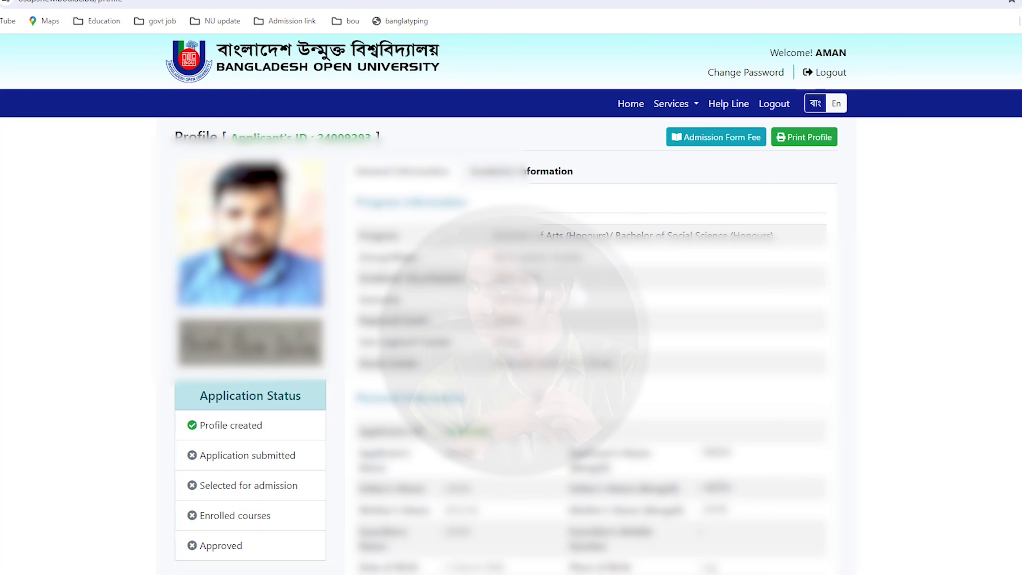
# Step: Try to open the Course Registration and Admit Card services, dismissing the notice after each attempt
pyautogui.click(689, 106)
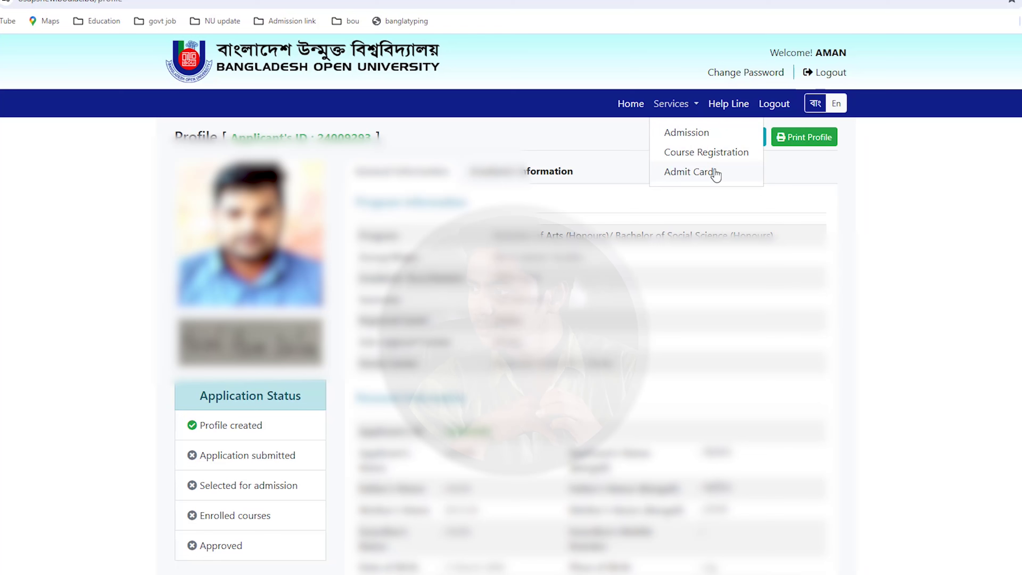
pyautogui.click(722, 154)
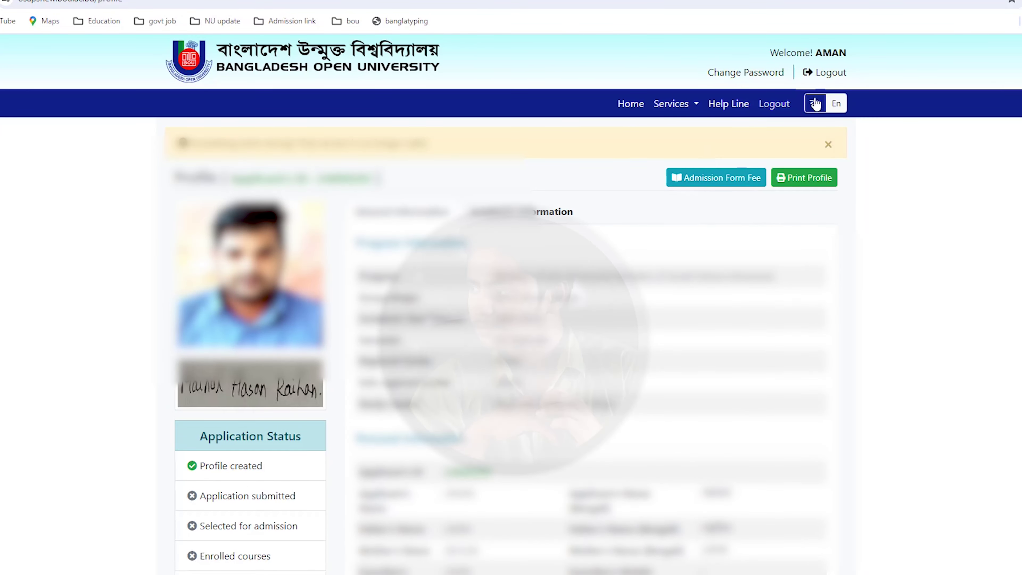
pyautogui.click(828, 146)
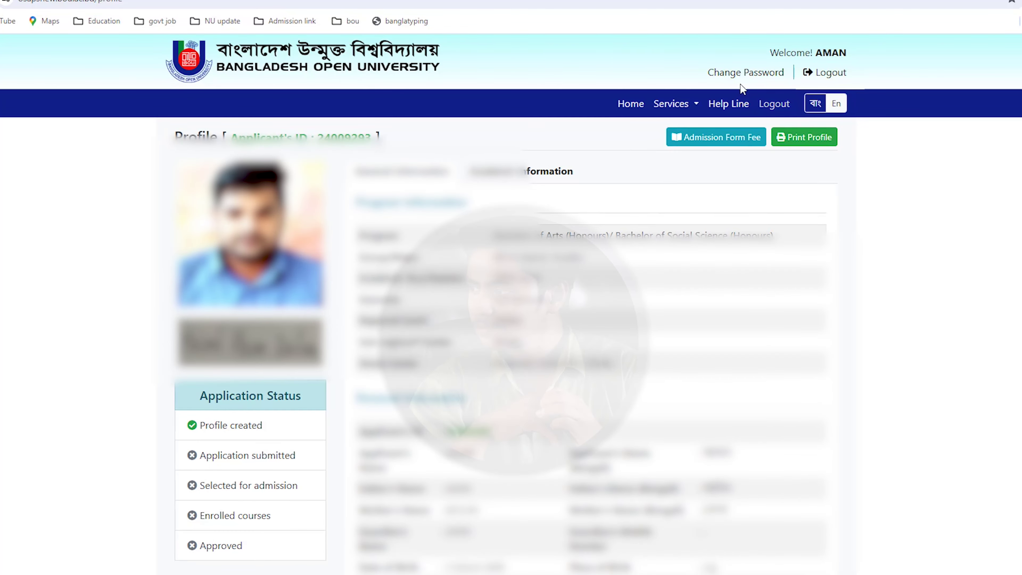
pyautogui.click(671, 103)
pyautogui.click(687, 173)
pyautogui.click(684, 104)
pyautogui.click(827, 144)
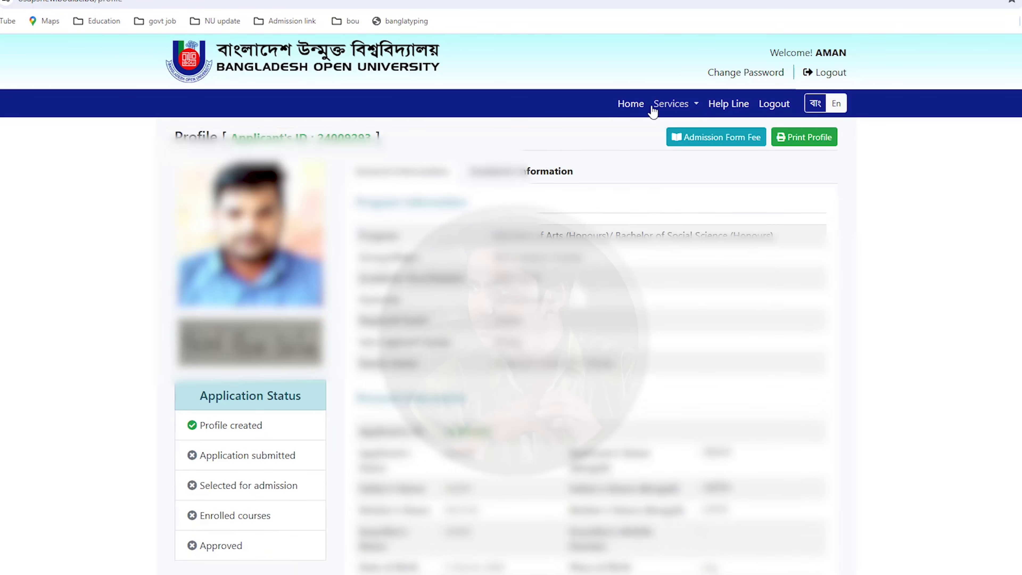